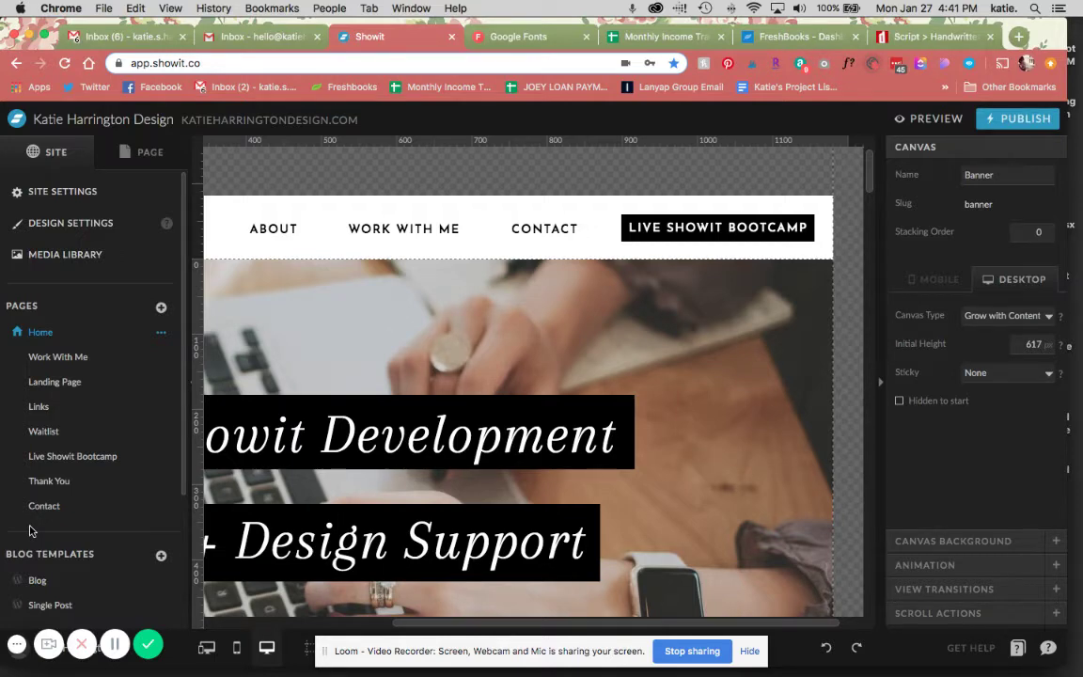
Open Design Settings and browse the Fonts tab's Google font list and font styles
click(56, 222)
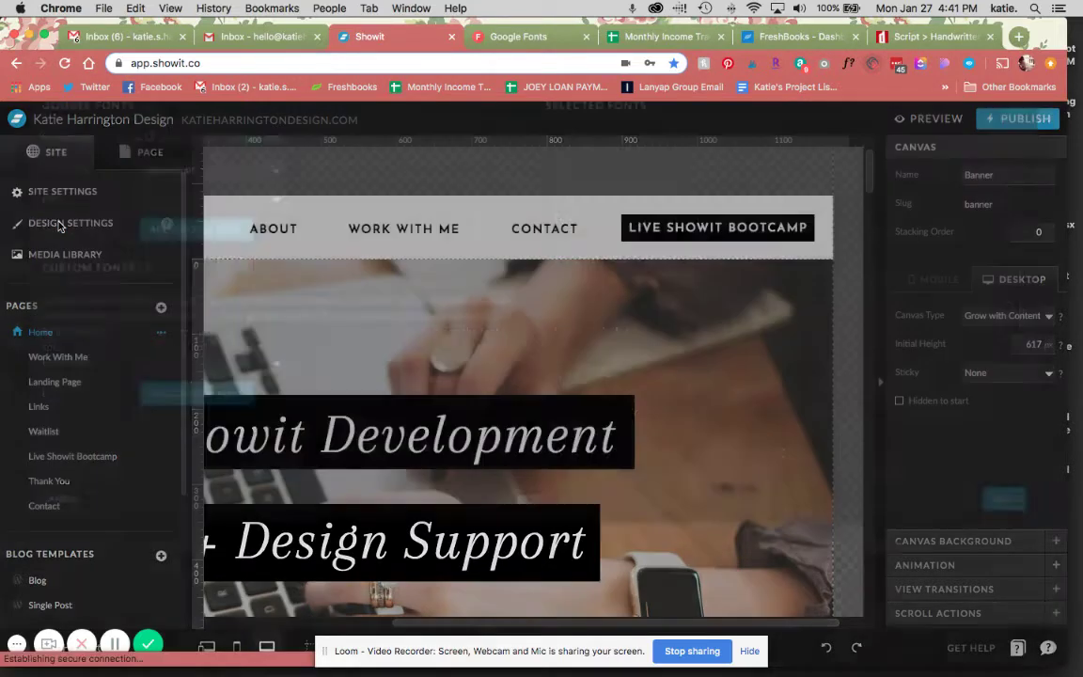
click(65, 180)
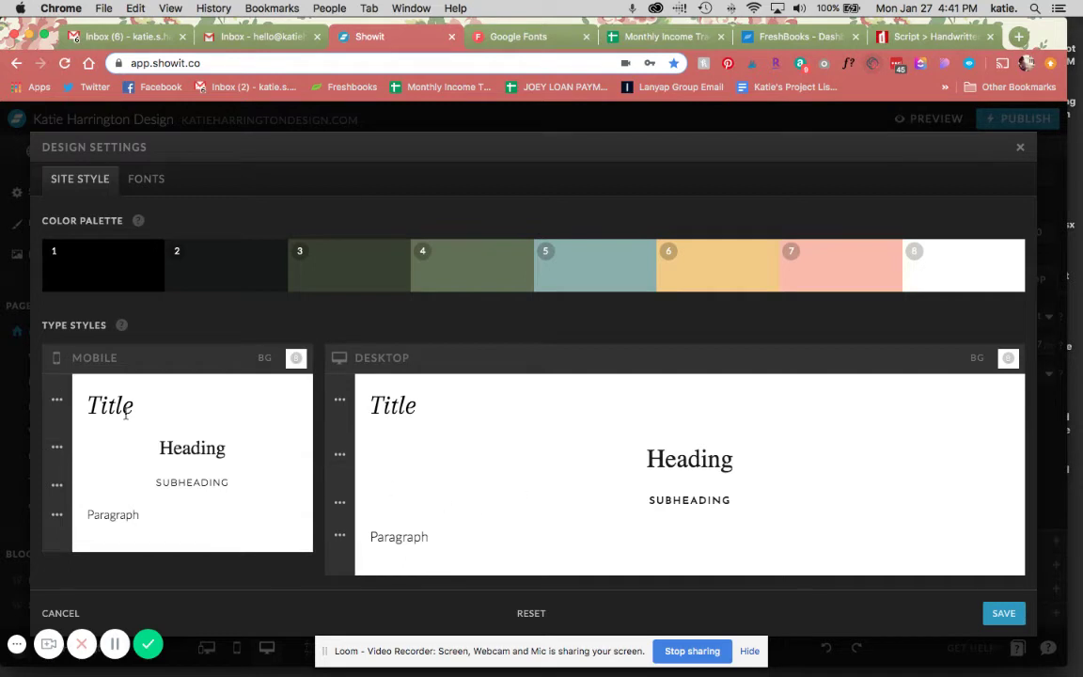
click(139, 181)
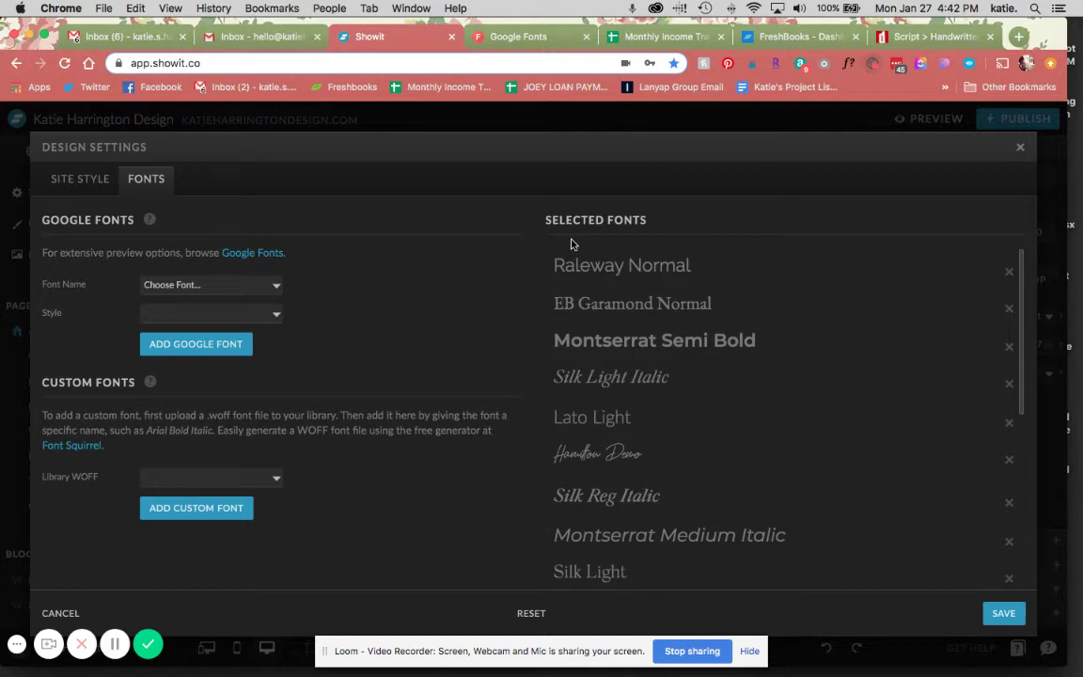
click(208, 287)
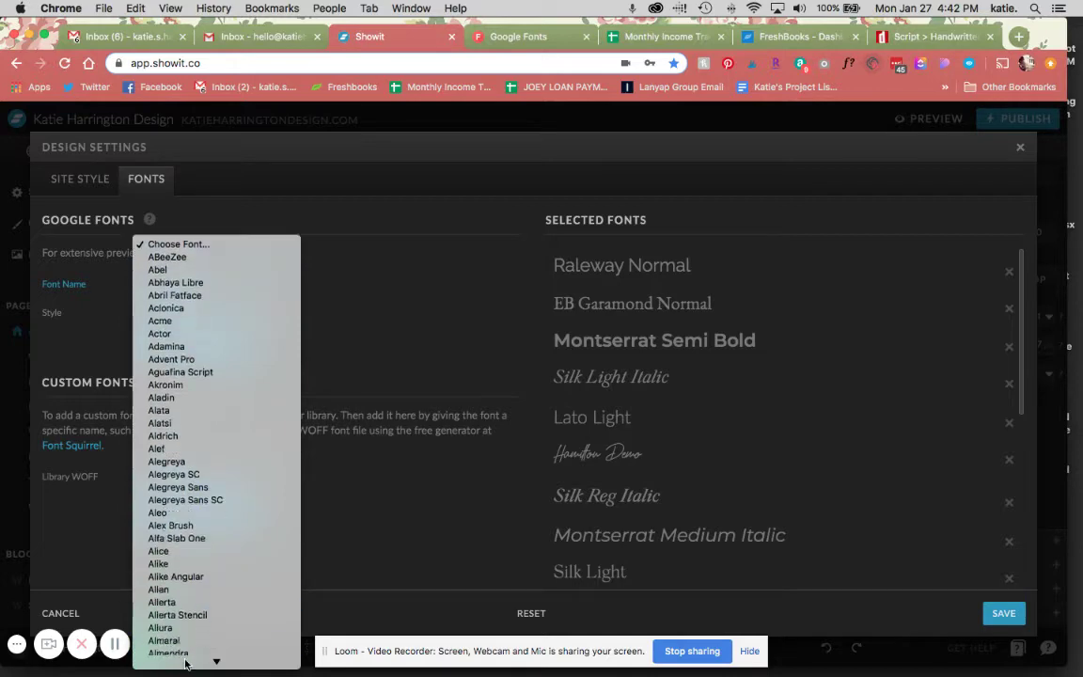
mouse_move(185, 664)
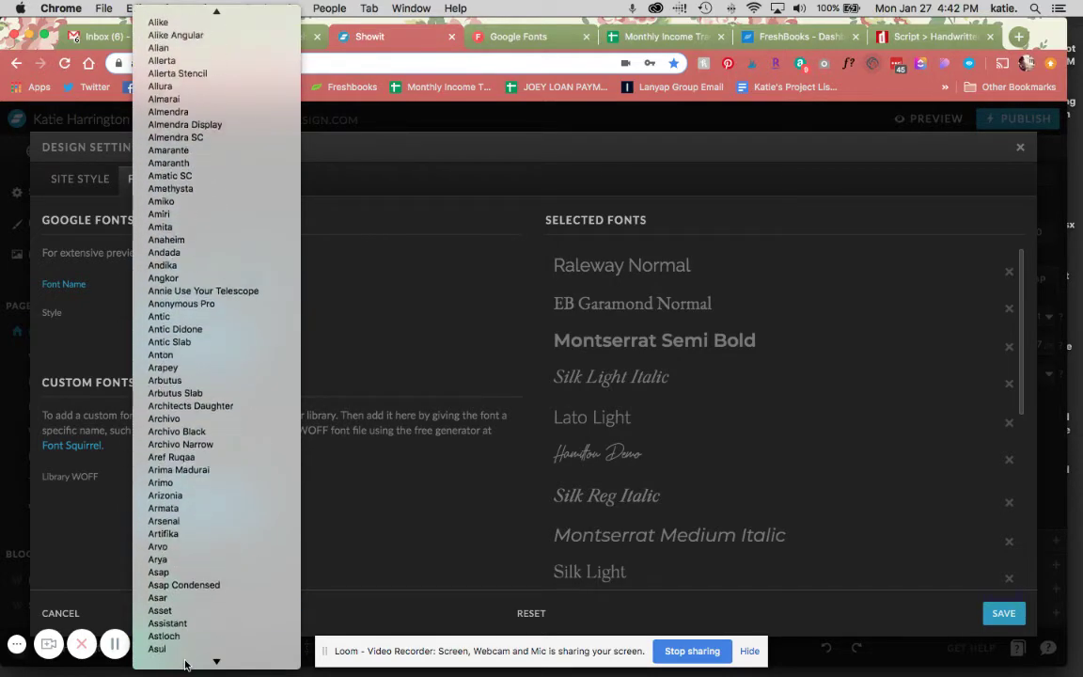
click(348, 306)
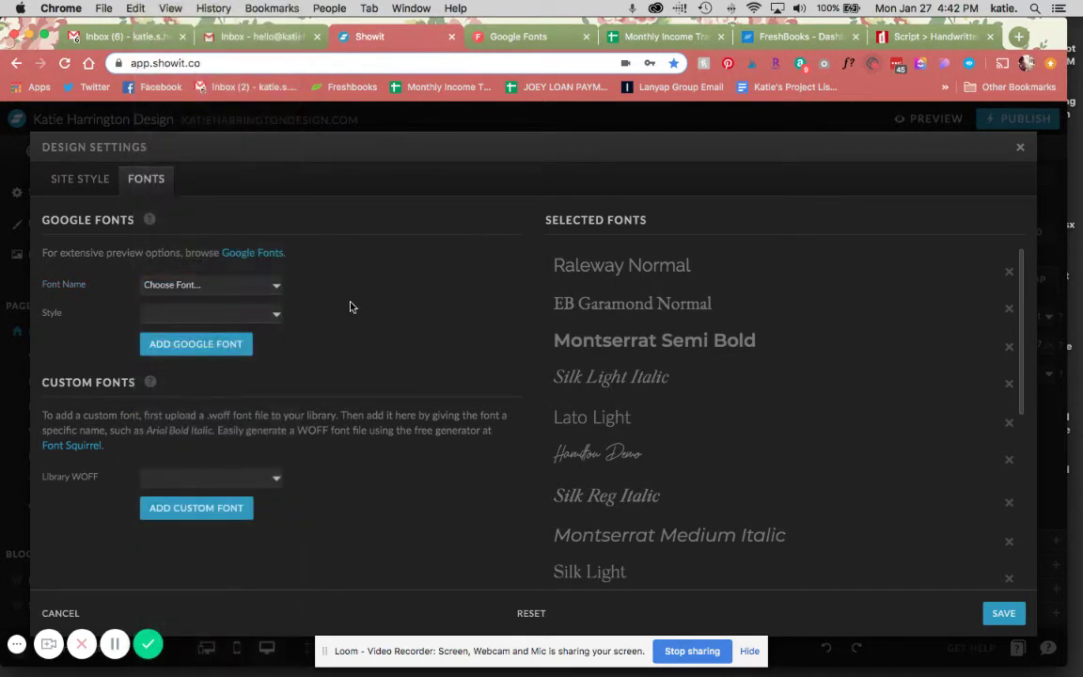
click(280, 317)
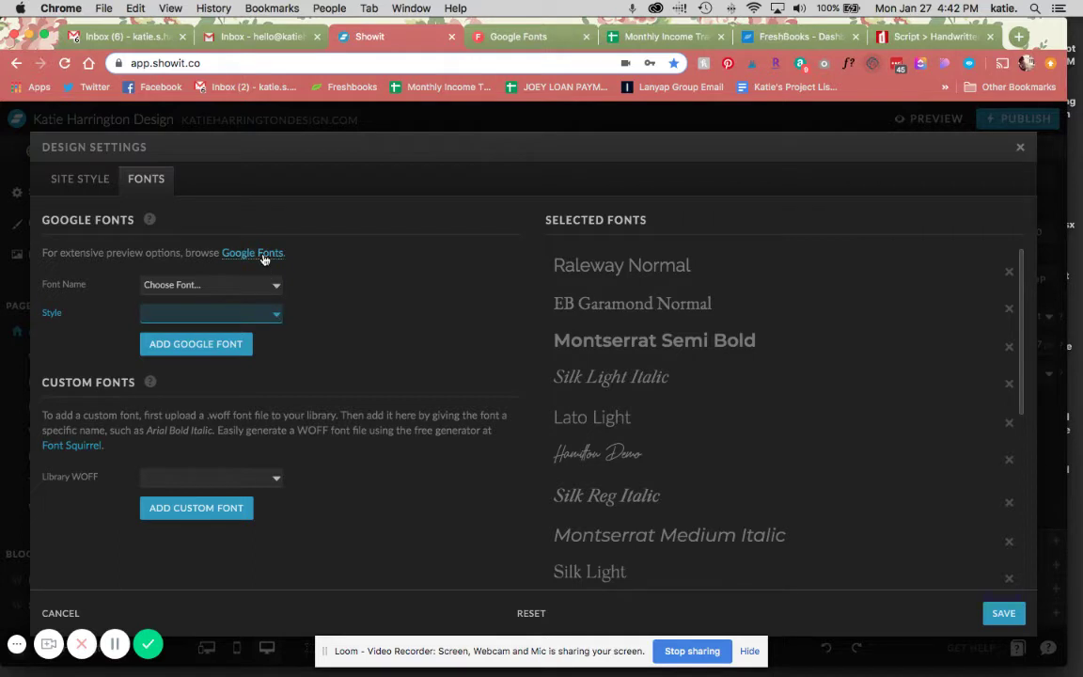
Set the Google Fonts catalog preview text to 'This is a test.'
click(517, 36)
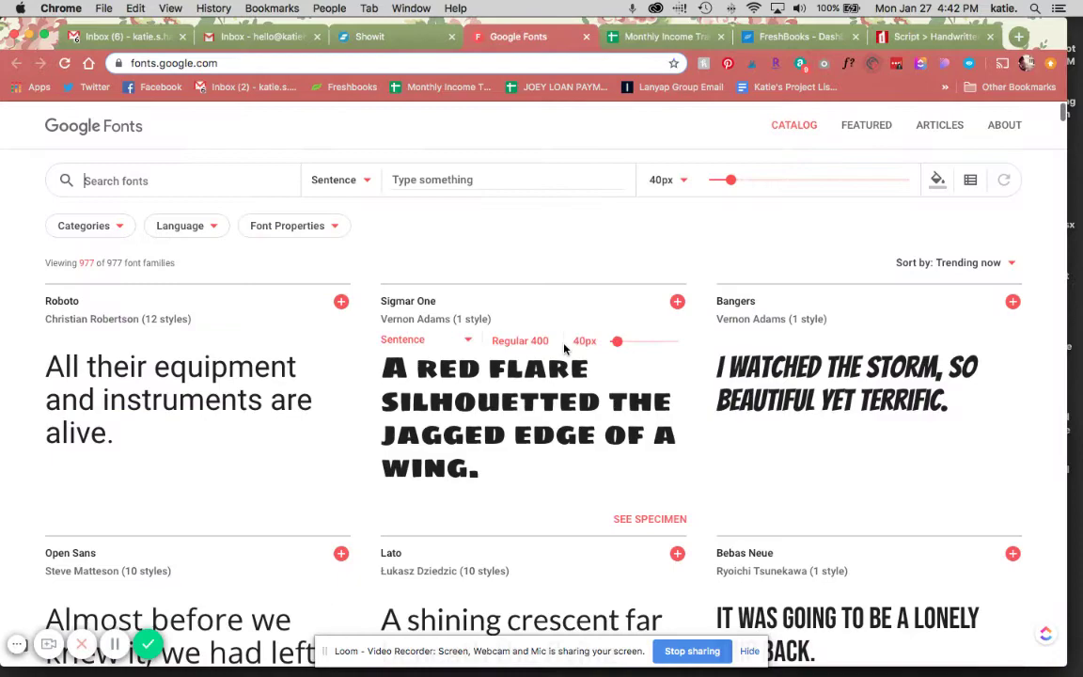
scroll(564, 349, down, 8)
scroll(564, 349, up, 9)
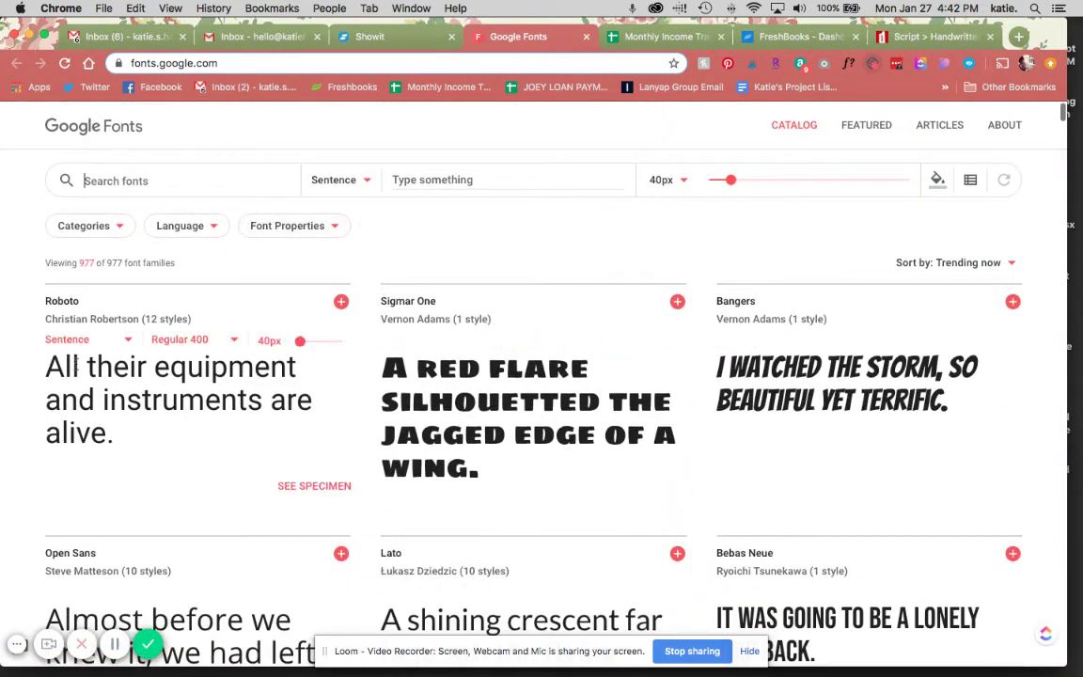
click(435, 178)
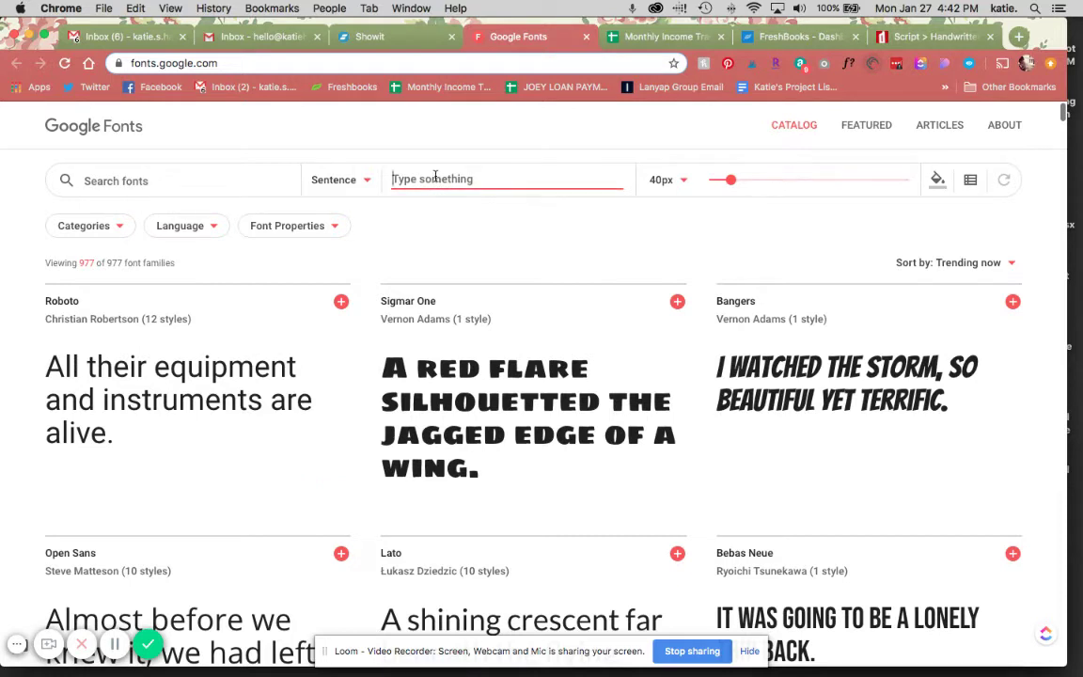
text(This ia)
key(BackSpace)
key(BackSpace)
text(s .)
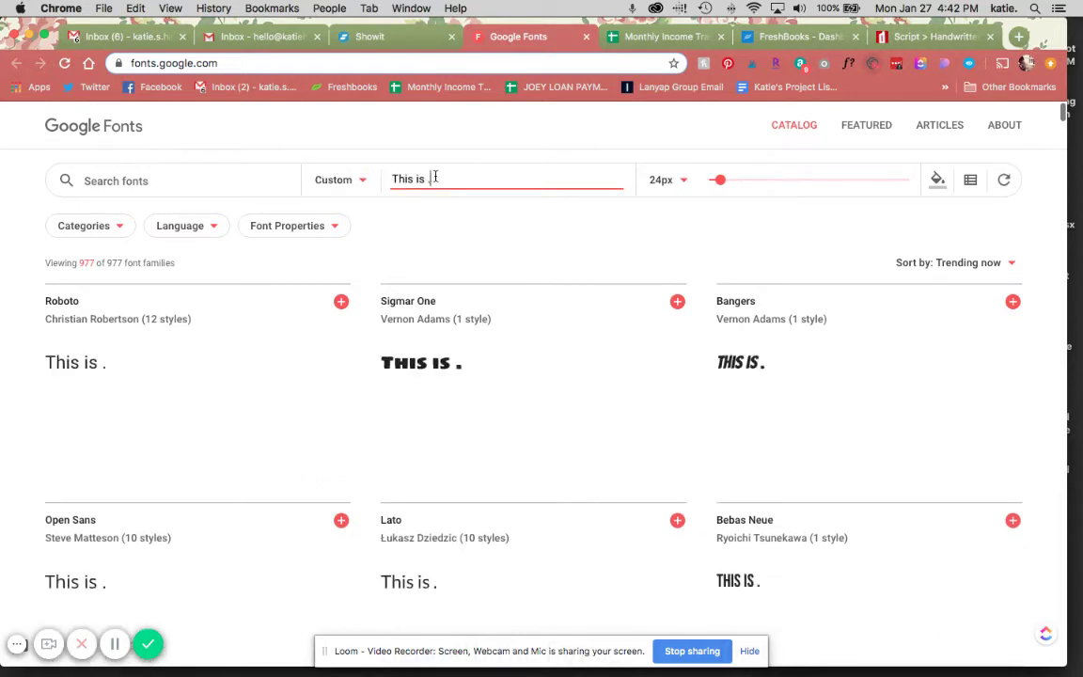
key(BackSpace)
text(a test.)
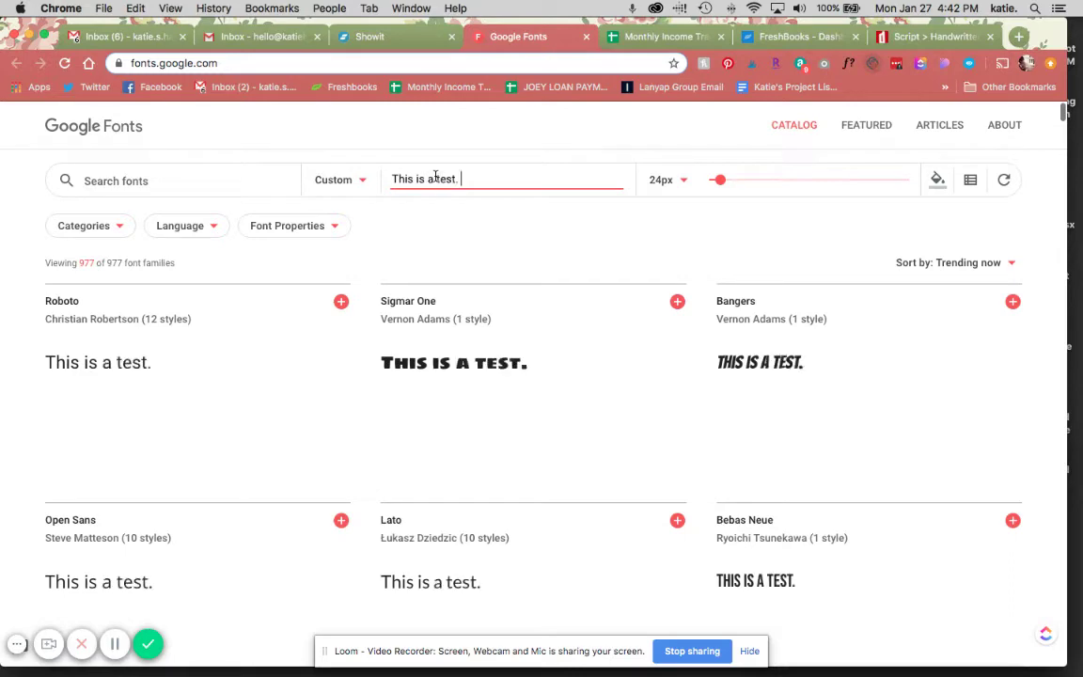
scroll(573, 517, down, 5)
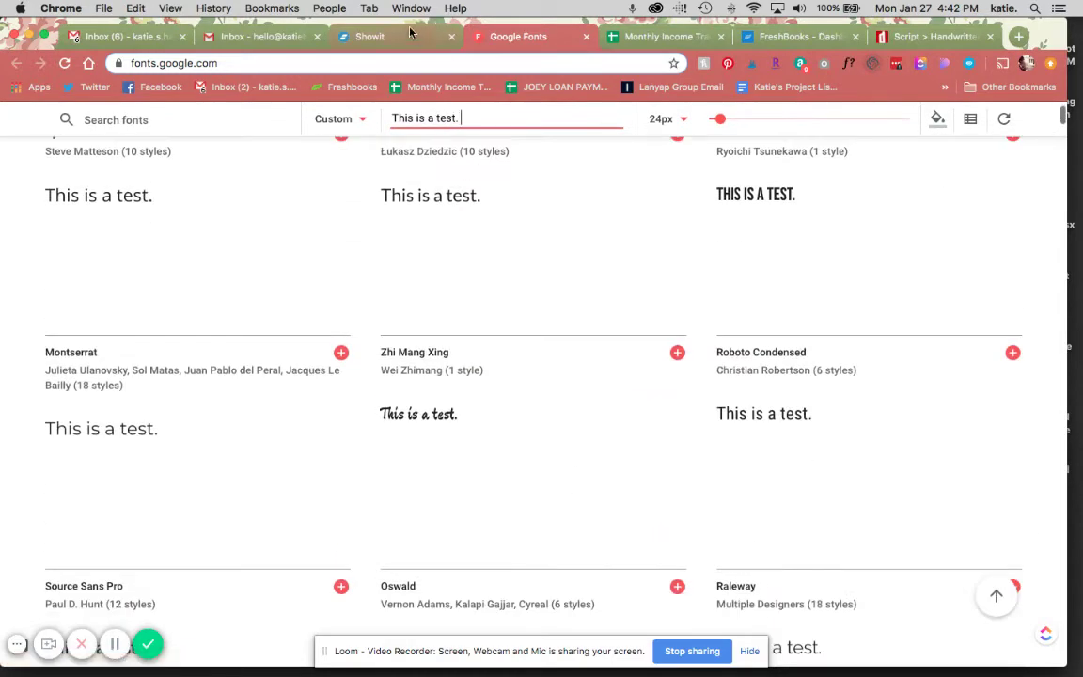
Return to Showit's Design Settings Fonts tab with the selected fonts list
click(372, 36)
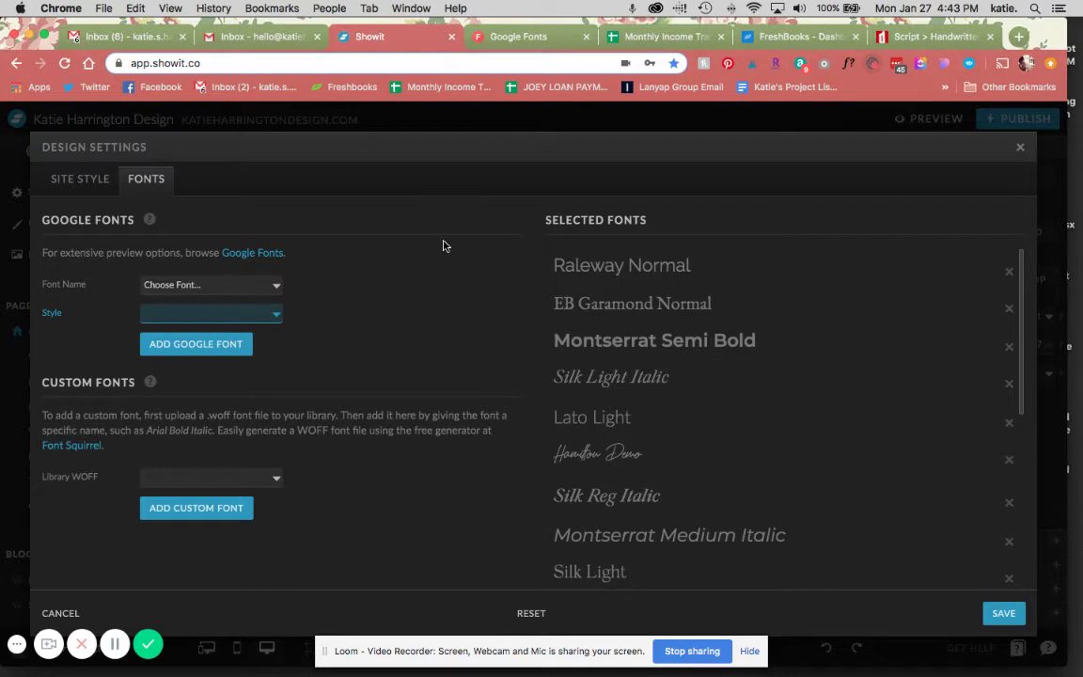
Open Springfield from DaFont's handwritten fonts and check its demo TTF in Downloads
click(899, 36)
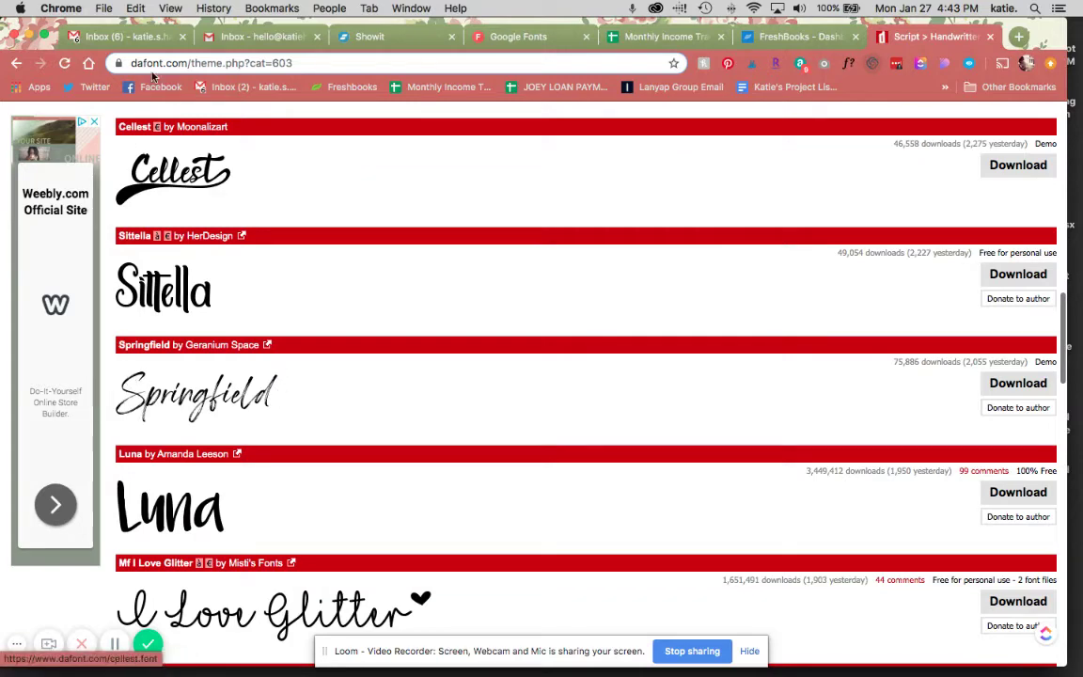
scroll(310, 320, up, 5)
scroll(312, 321, up, 10)
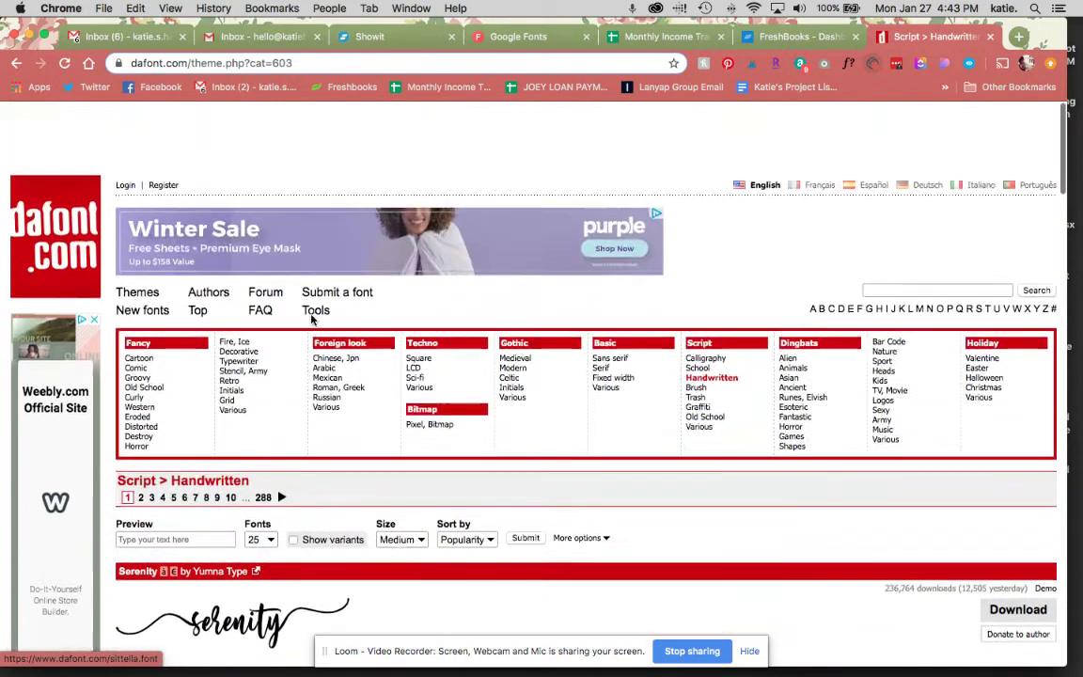
scroll(310, 320, down, 12)
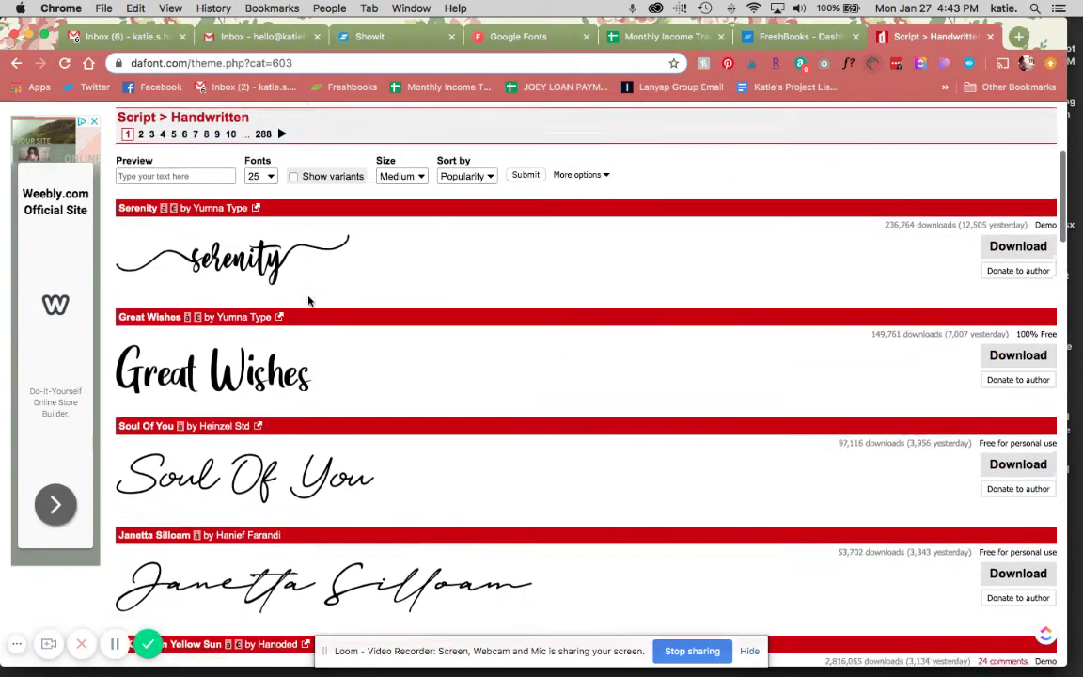
scroll(310, 302, down, 3)
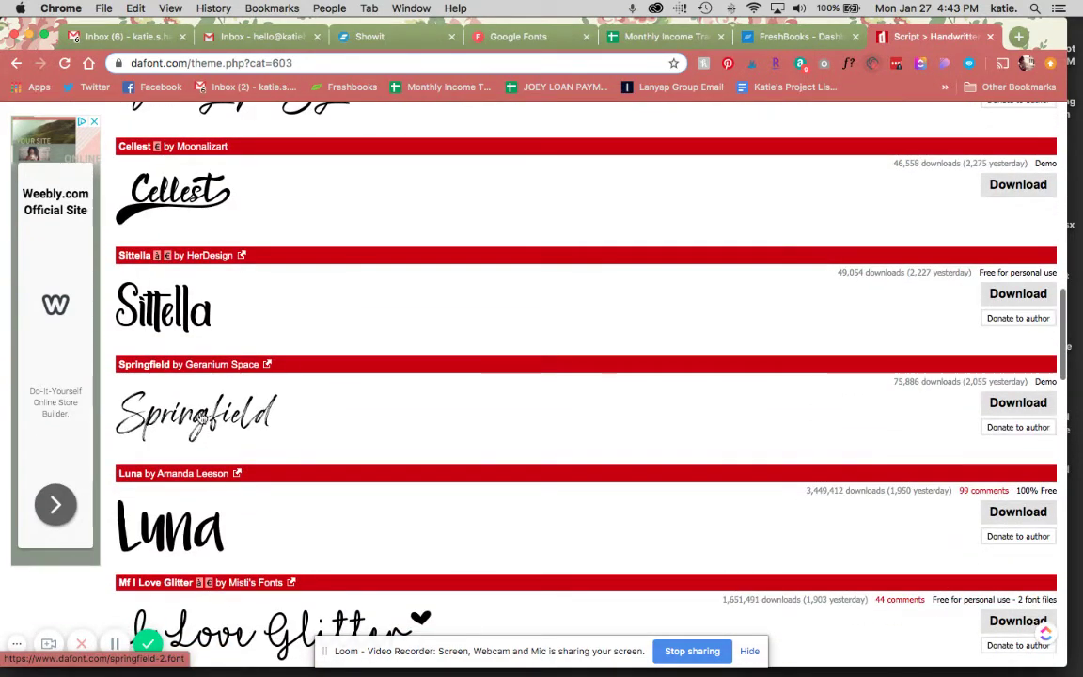
click(313, 434)
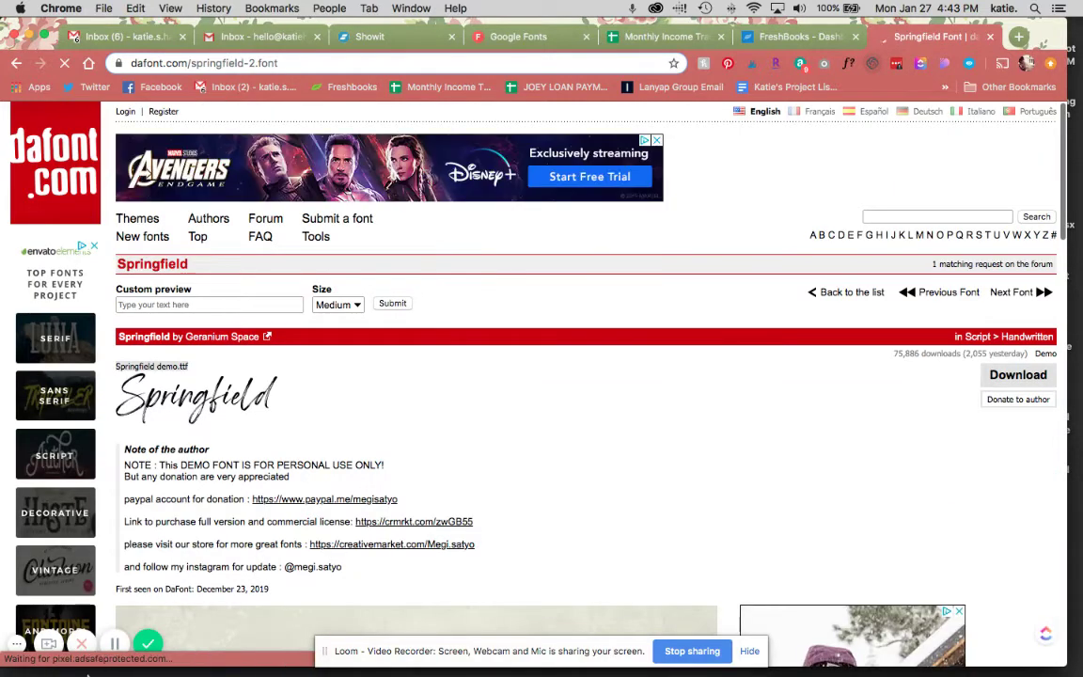
click(52, 666)
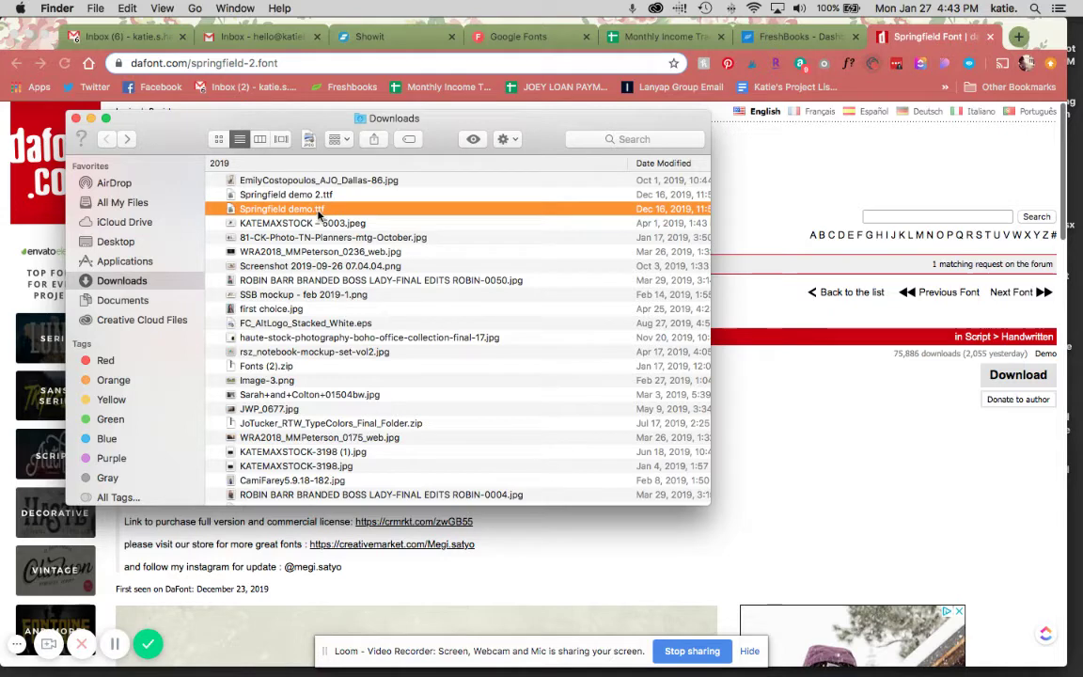
Go to fontsquirrel.com in a new tab and open the Webfont Generator
click(1018, 37)
click(1018, 37)
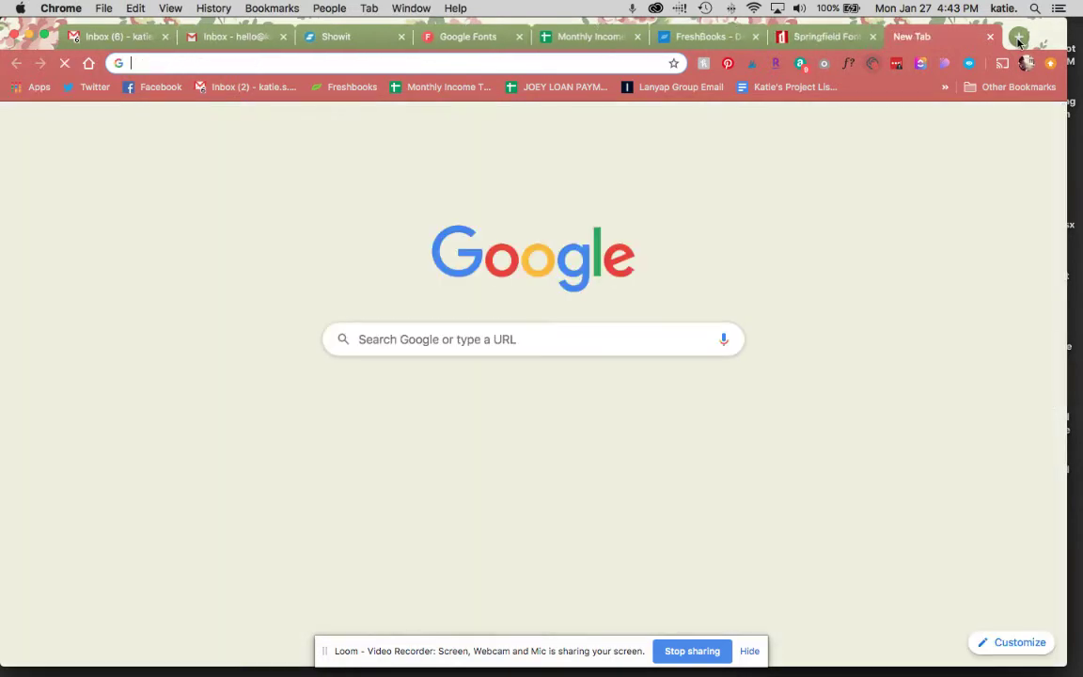
text(font)
key(Return)
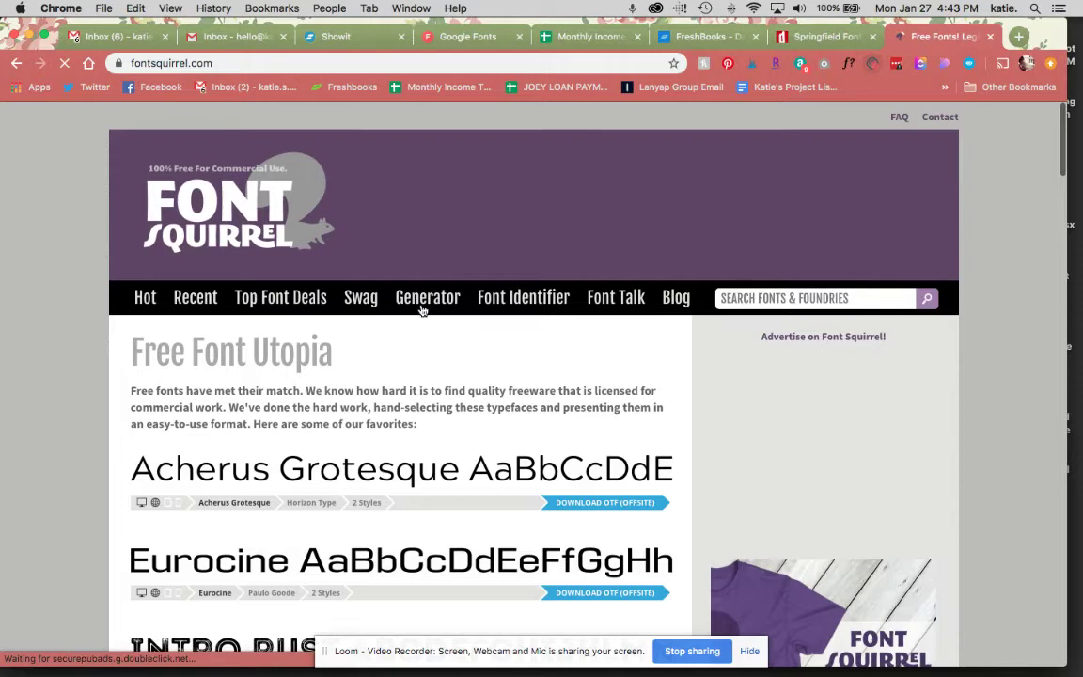
click(424, 298)
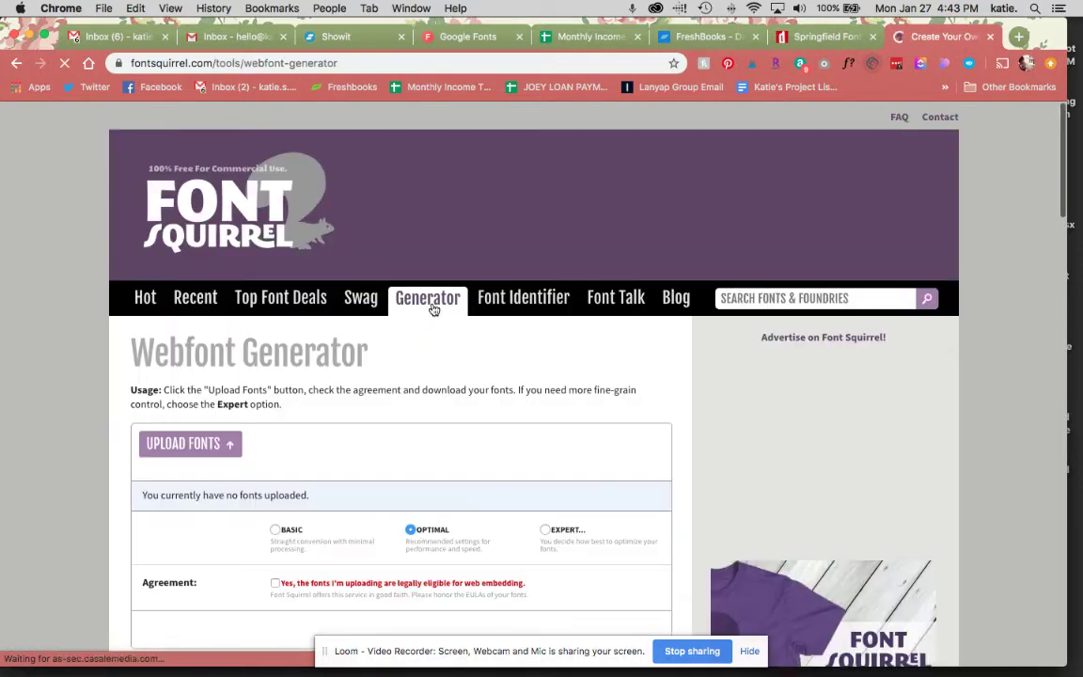
Upload Springfield demo.ttf from the Downloads folder into the generator
click(24, 655)
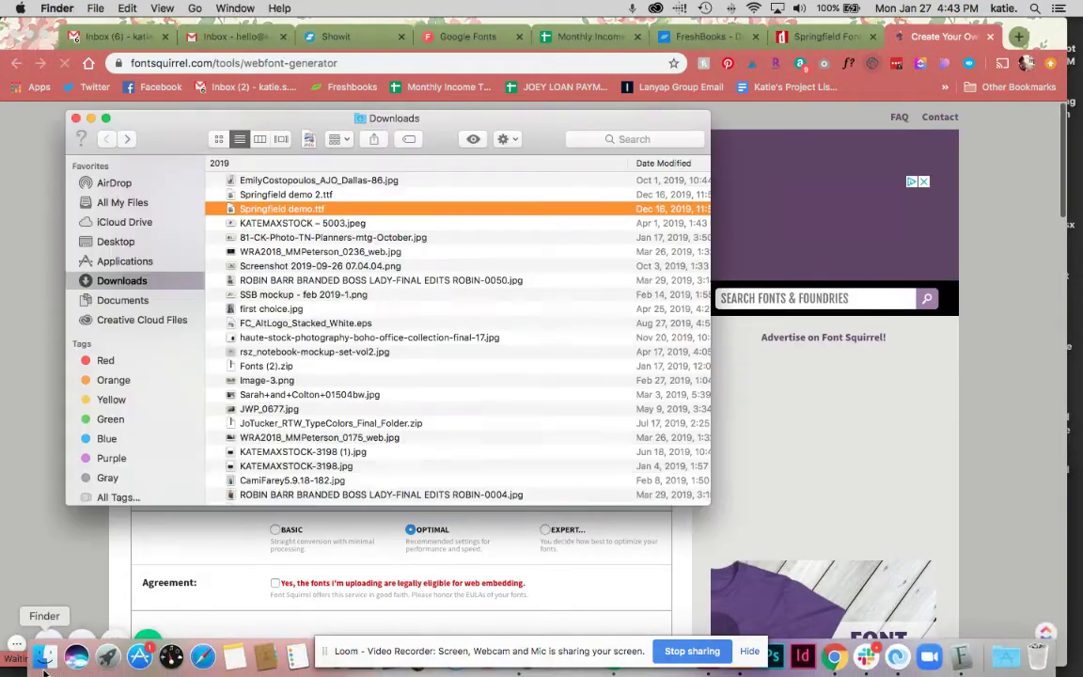
drag(357, 118, 864, 101)
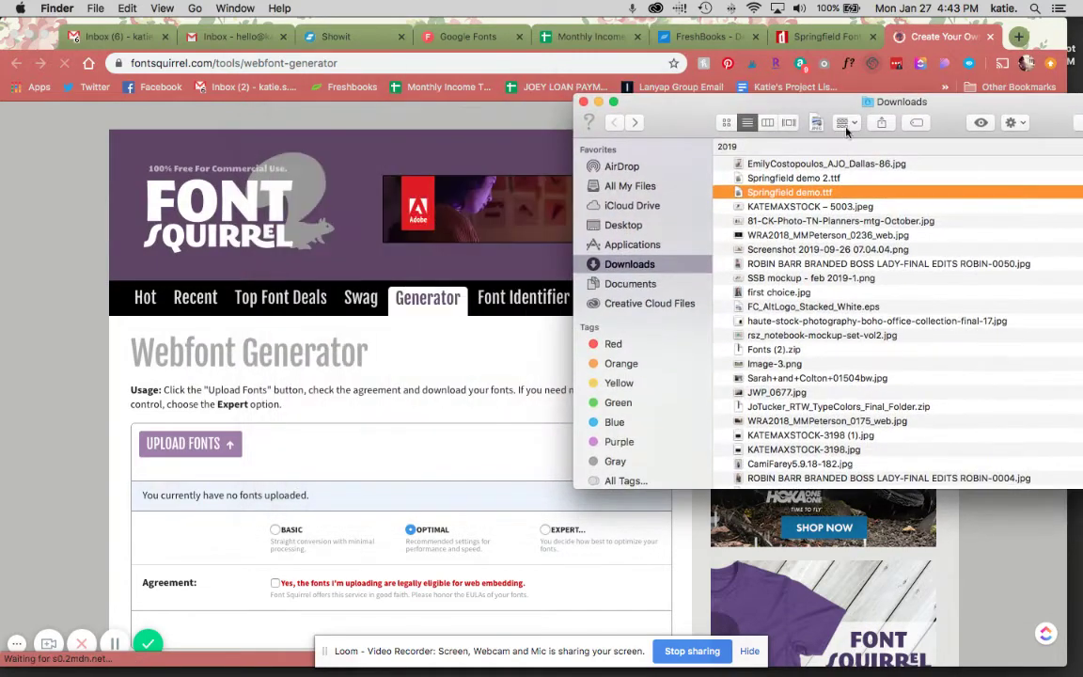
drag(823, 196, 363, 465)
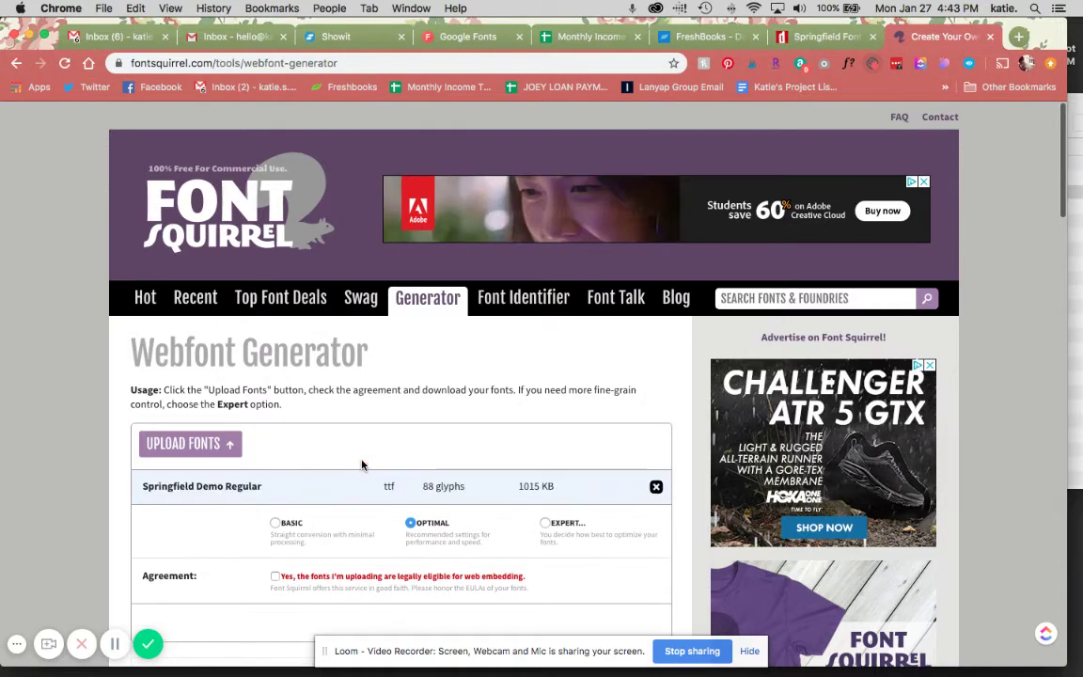
Accept the web-embedding agreement and download the Springfield webfont kit zip
click(274, 578)
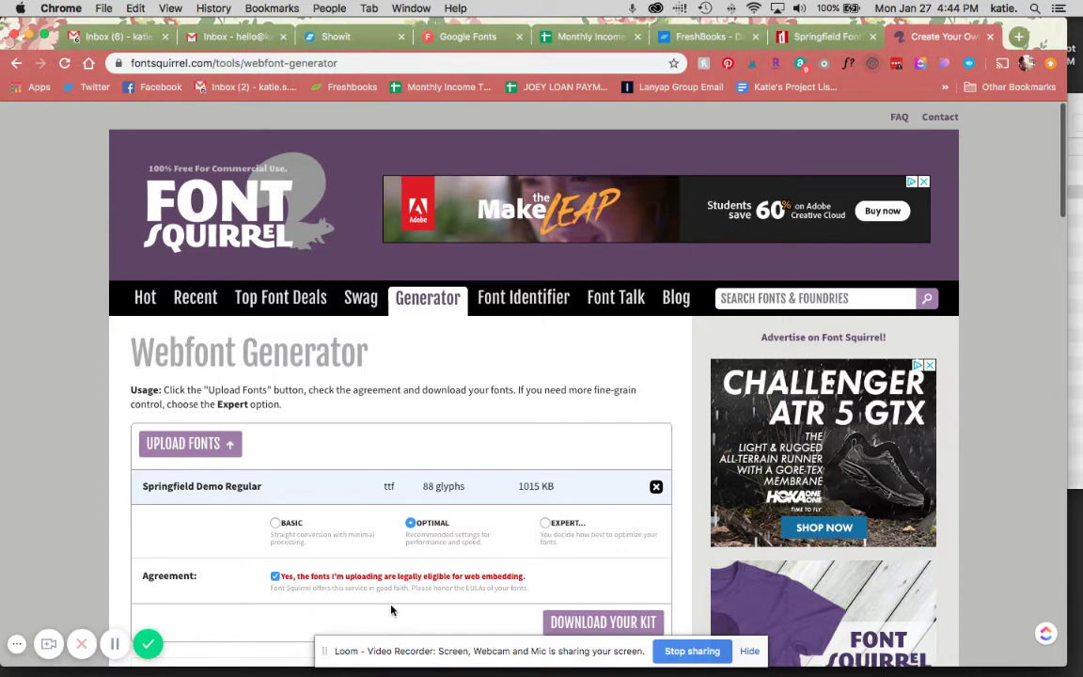
scroll(503, 416, down, 3)
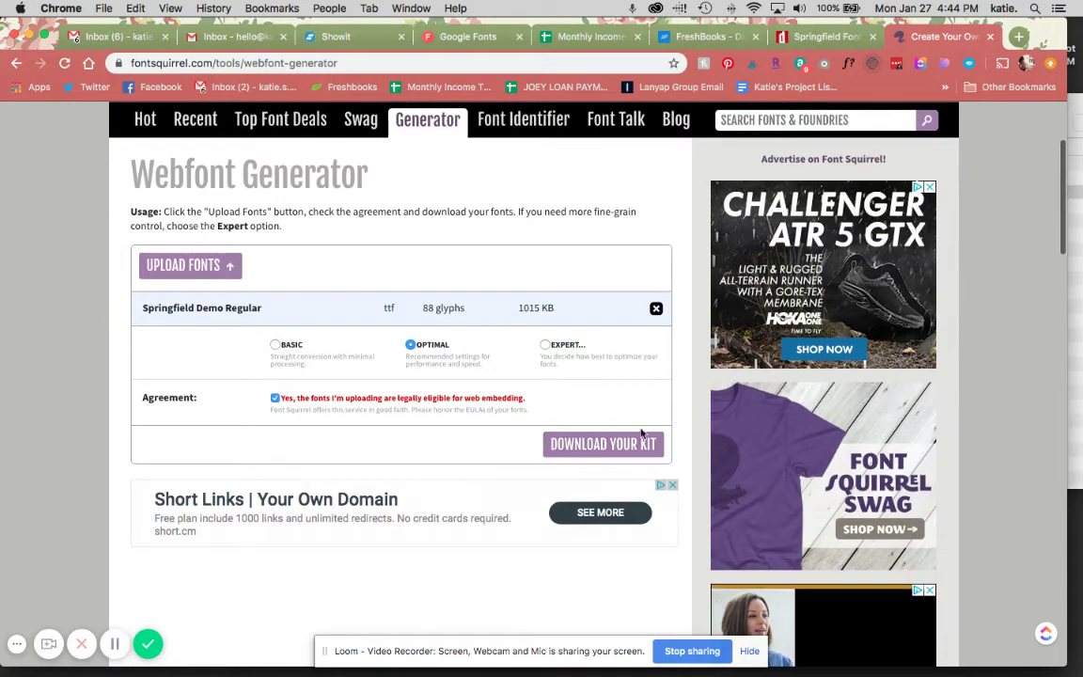
click(578, 441)
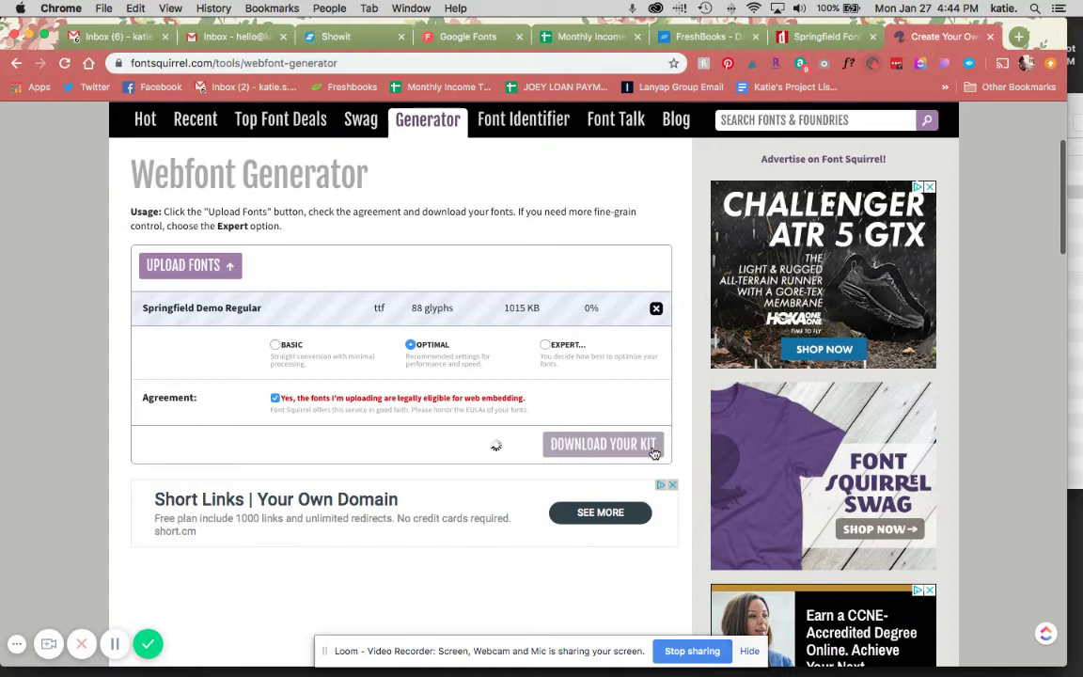
click(749, 650)
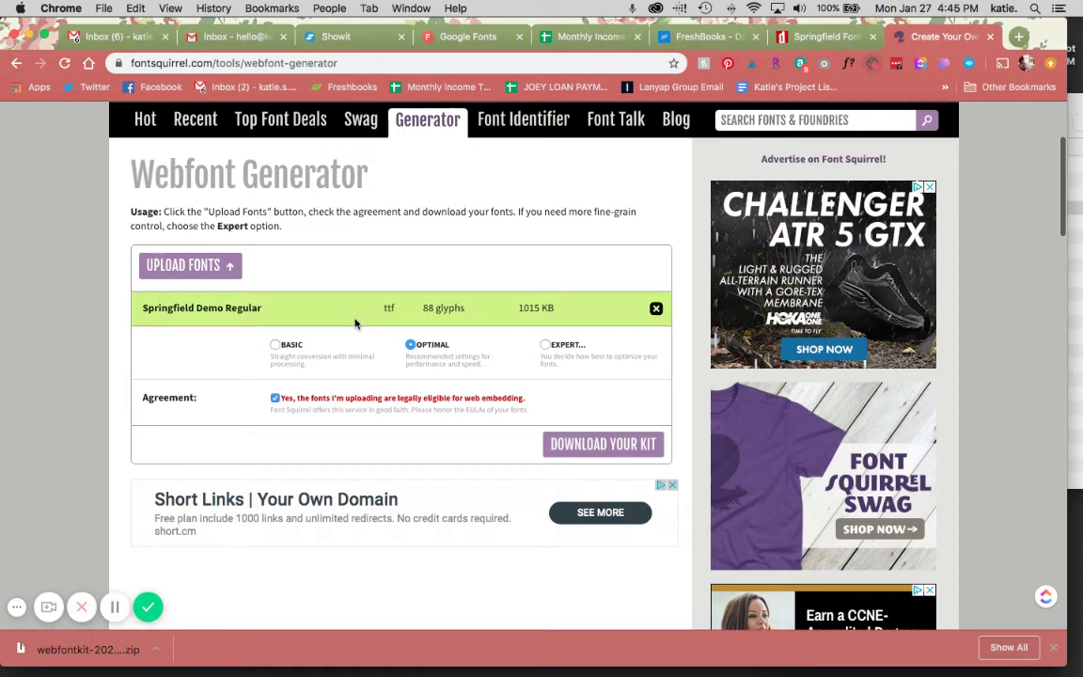
Unzip the webfont kit and select springfield_demo-webfont.woff in the webfontkit folder
click(110, 651)
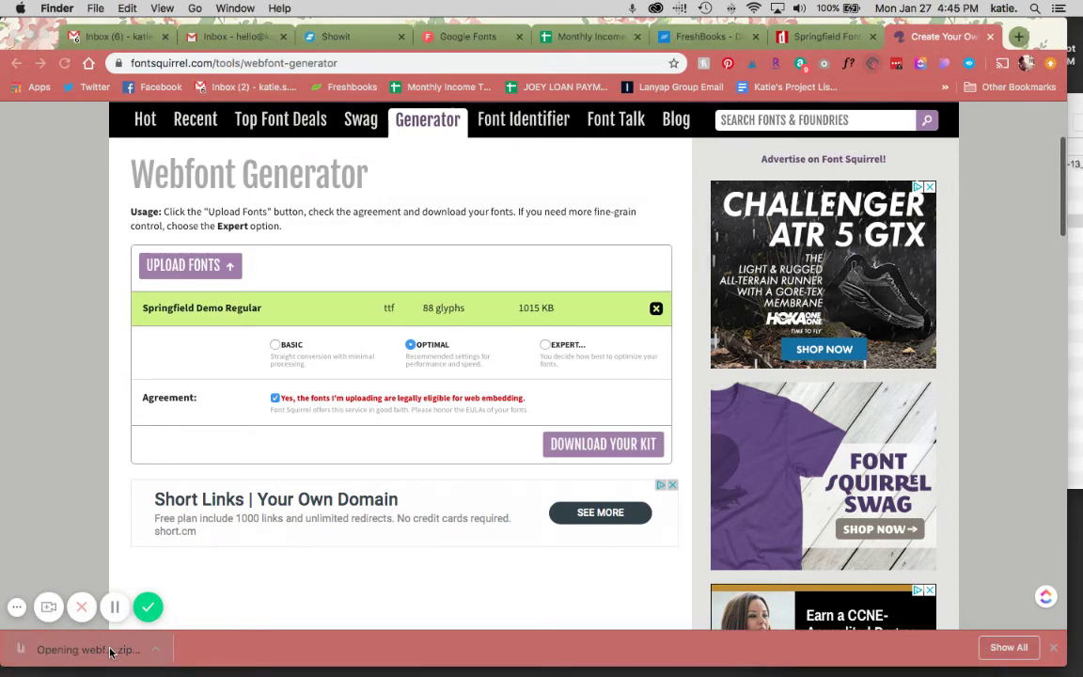
drag(705, 99, 237, 168)
double_click(301, 234)
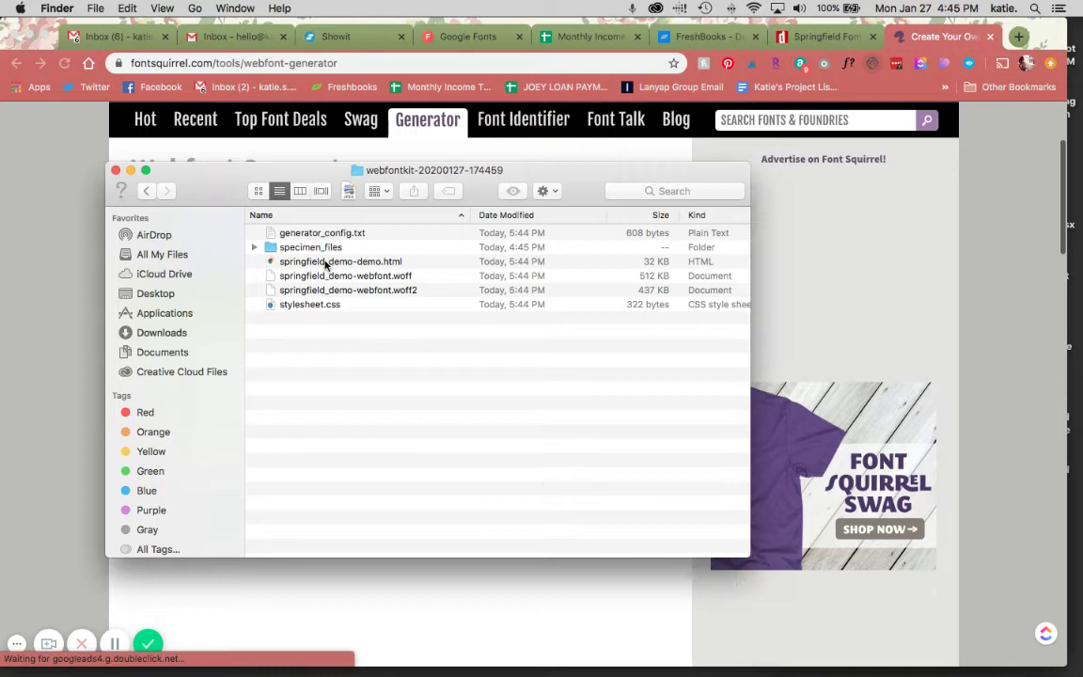
click(408, 279)
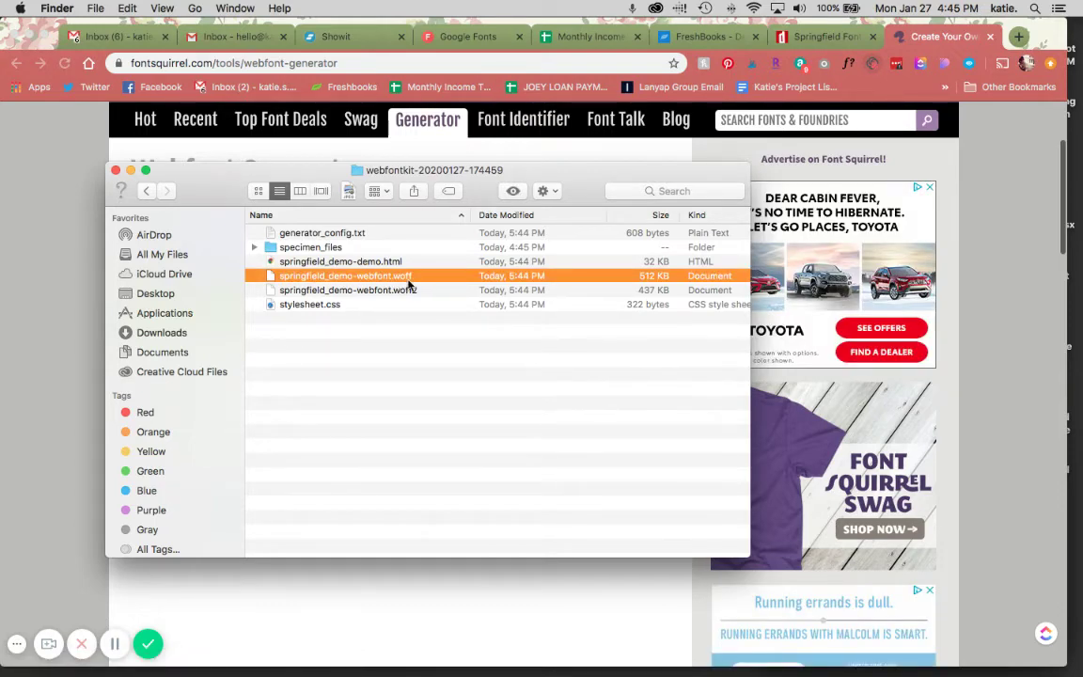
Back in Showit, close the font settings and open the media library
click(324, 37)
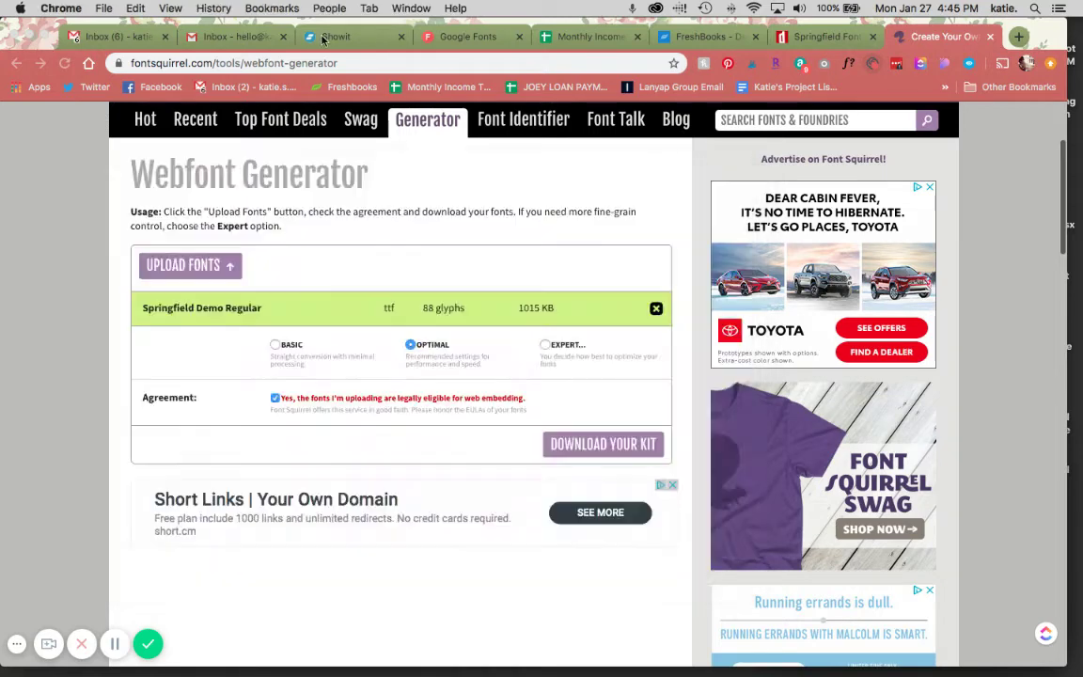
click(325, 36)
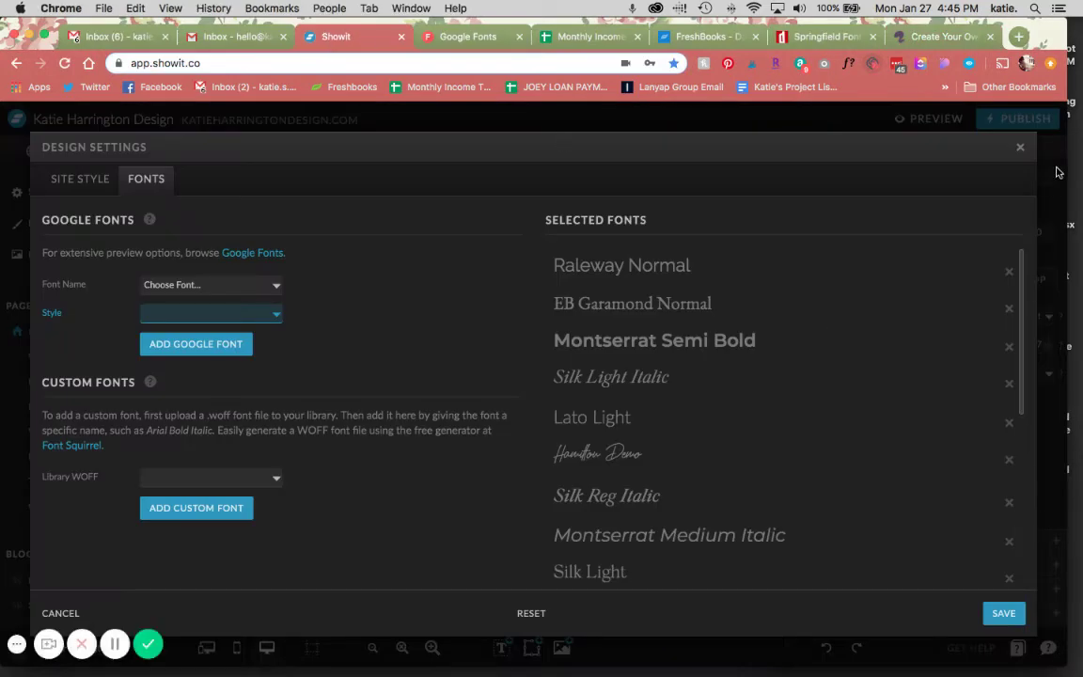
click(1020, 150)
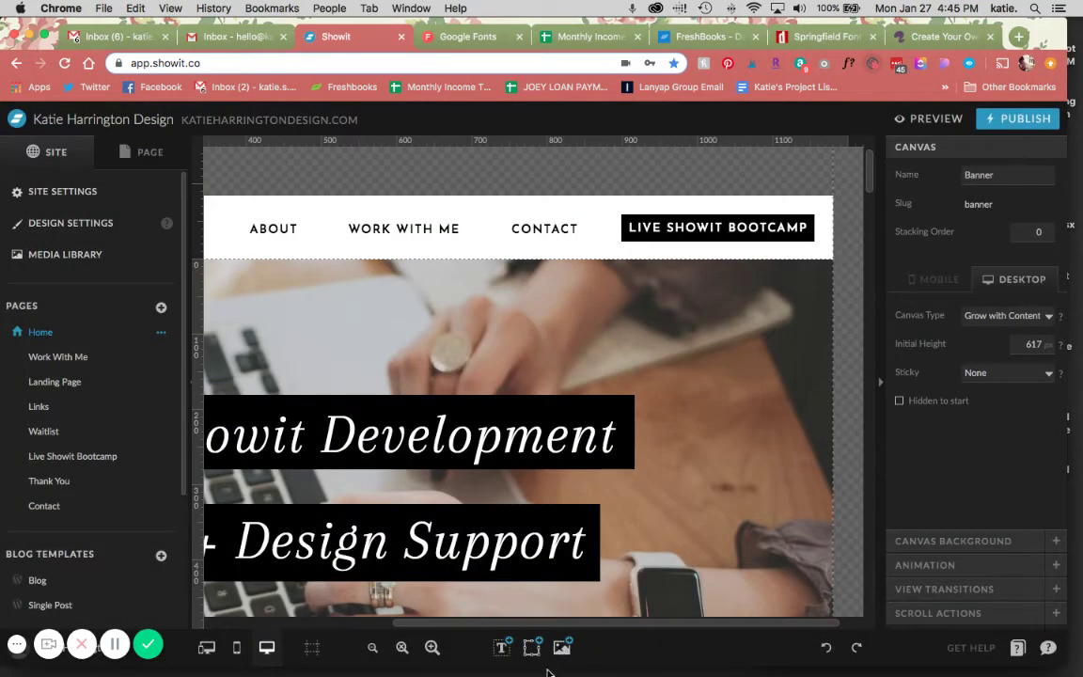
click(561, 647)
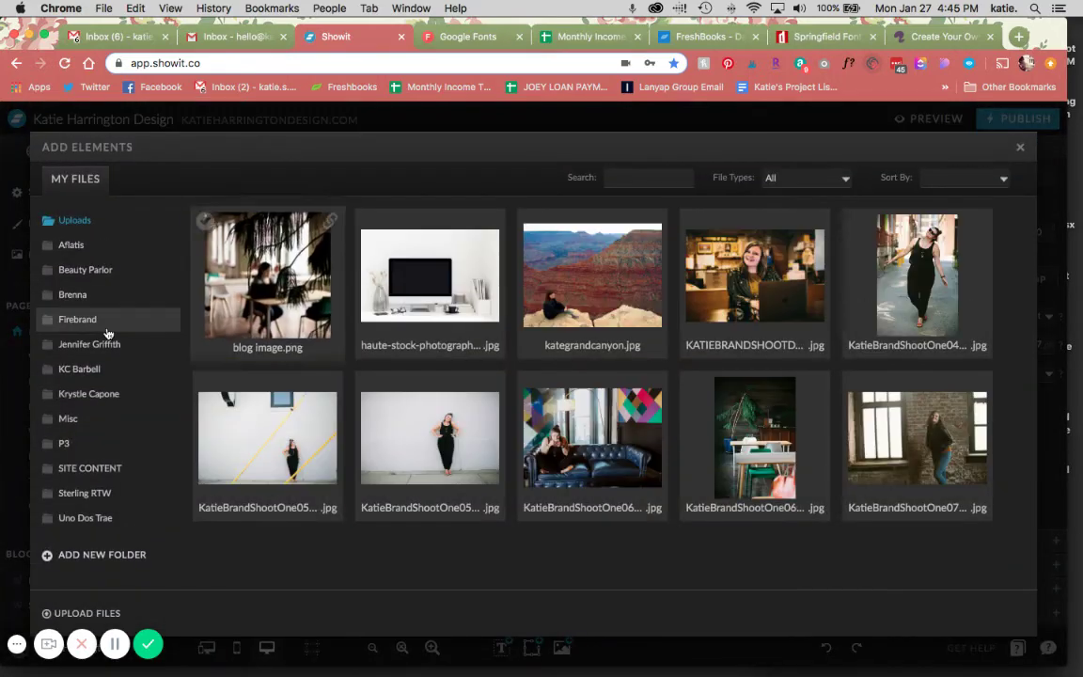
Delete the mistakenly uploaded goodsay_alt-webfont.woff from the media library
click(69, 614)
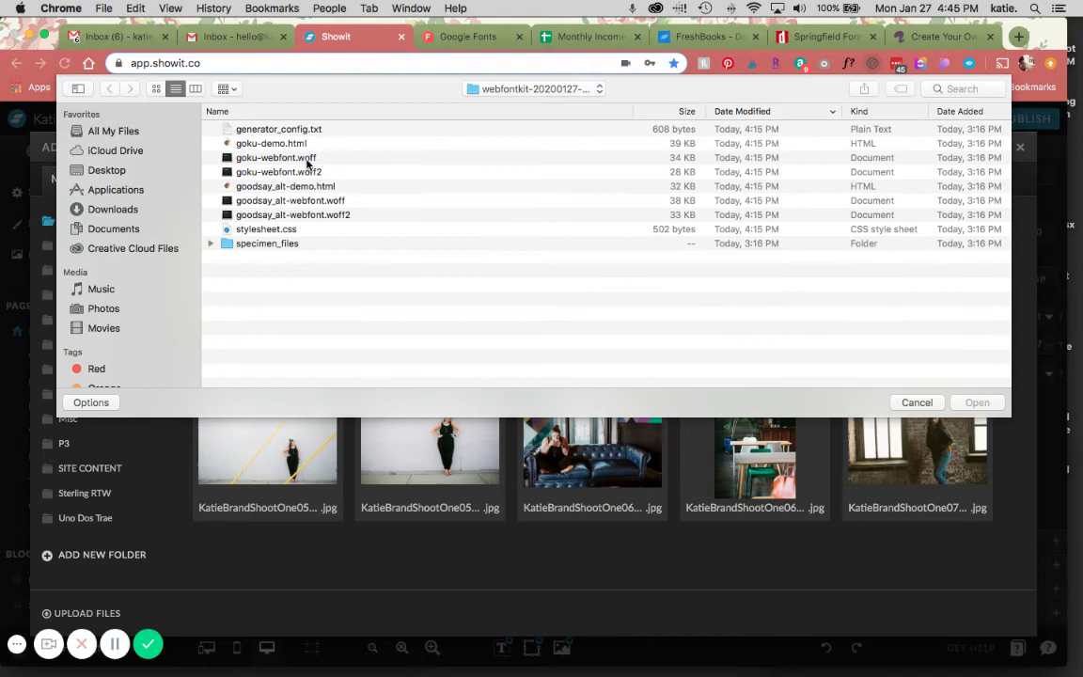
double_click(325, 201)
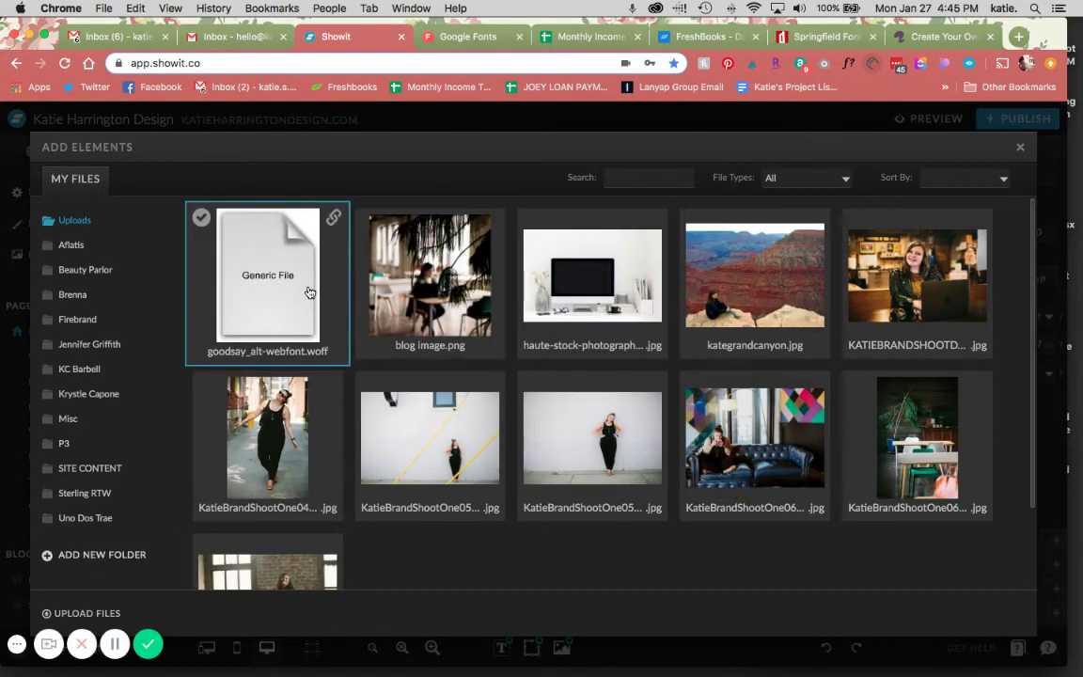
click(309, 293)
click(592, 613)
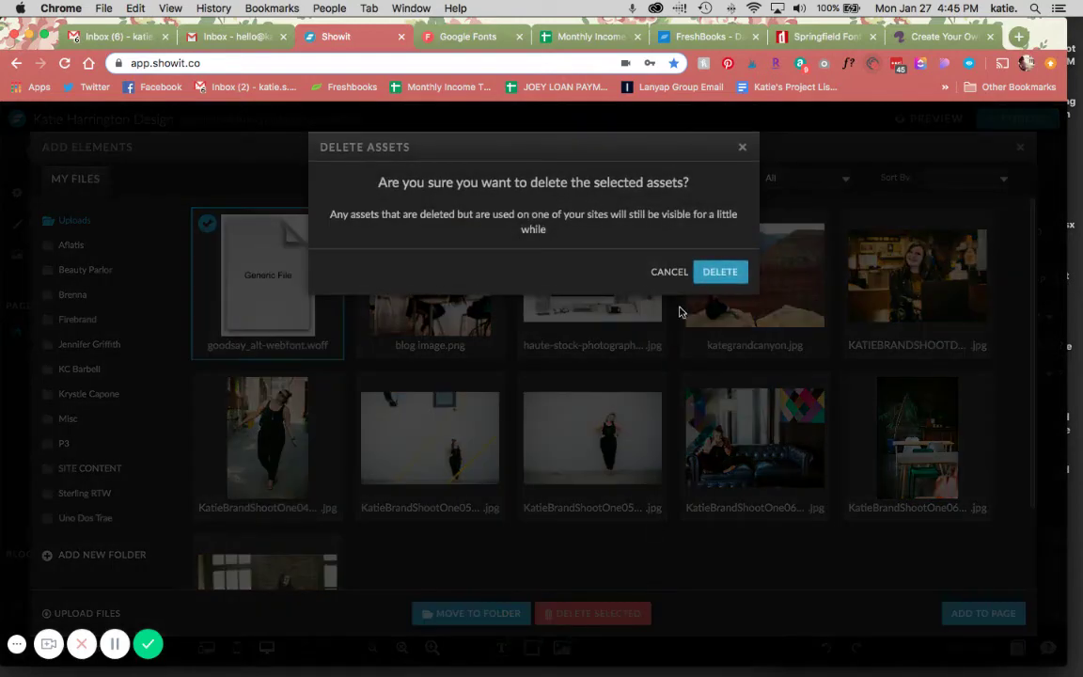
click(720, 270)
Upload springfield_demo-webfont.woff from the Downloads webfontkit folder and close the library
click(49, 612)
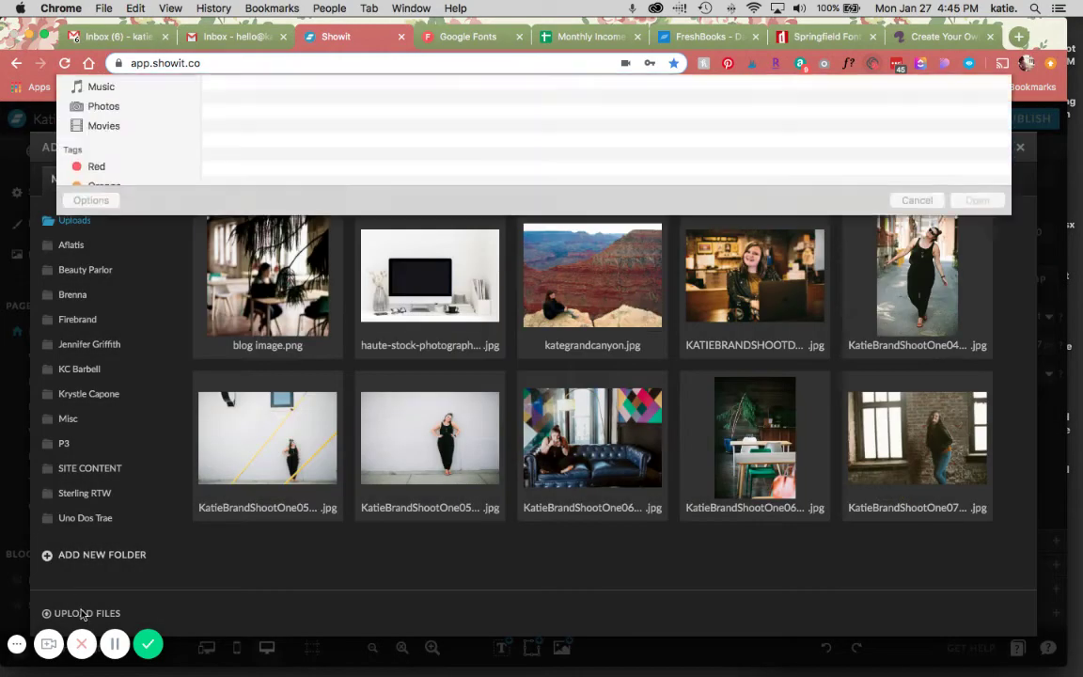
click(113, 207)
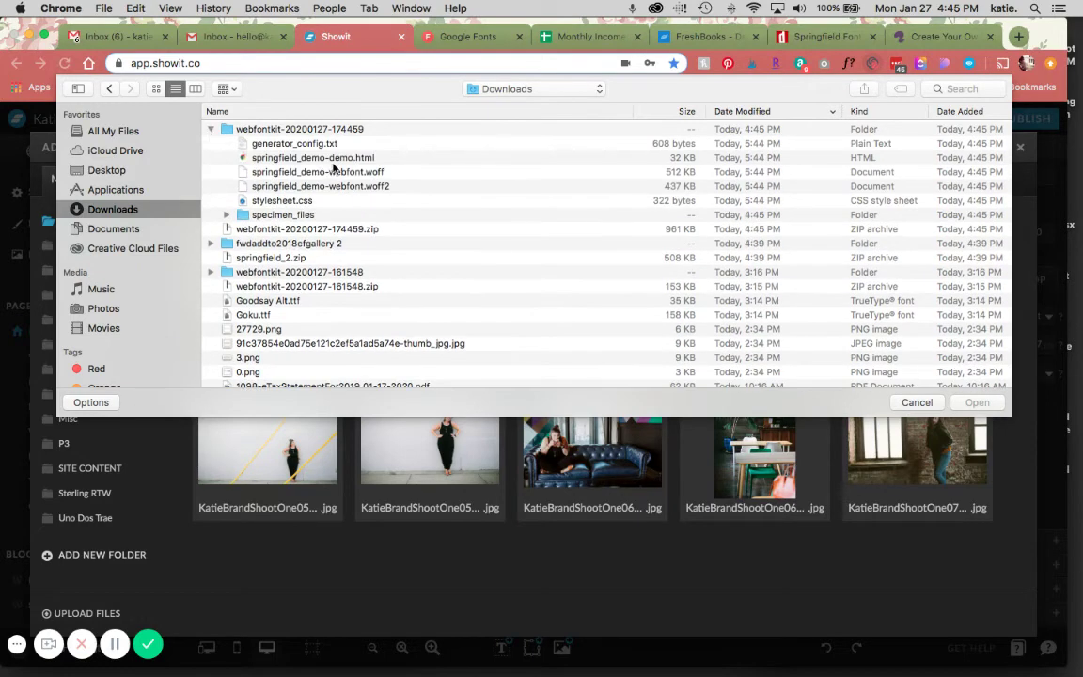
click(348, 173)
double_click(348, 178)
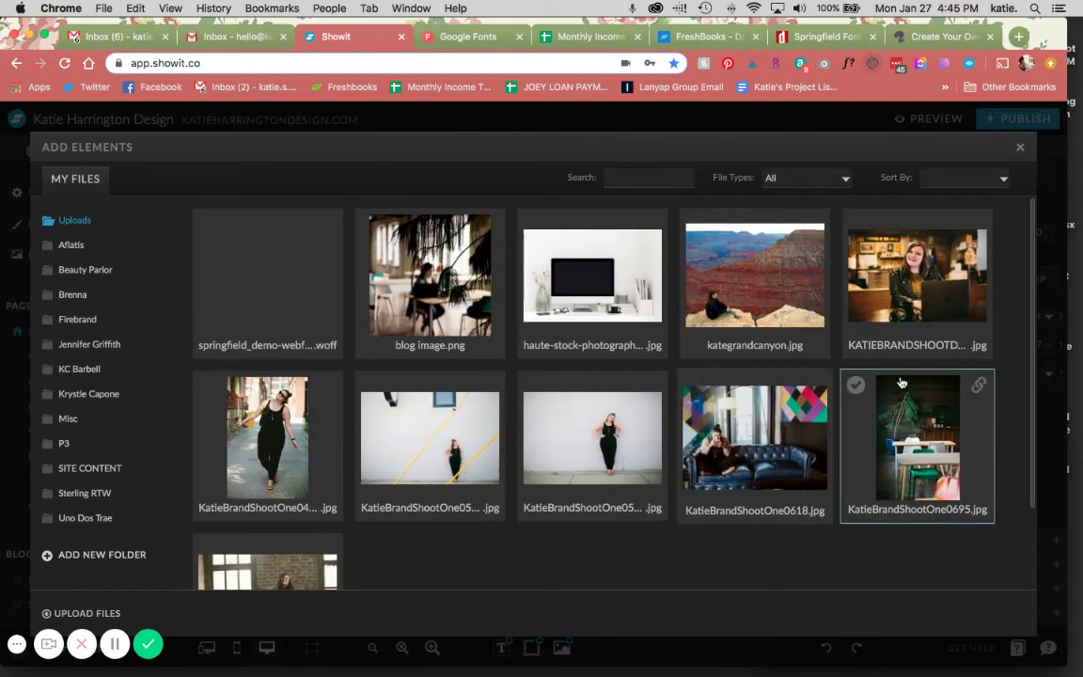
click(1022, 149)
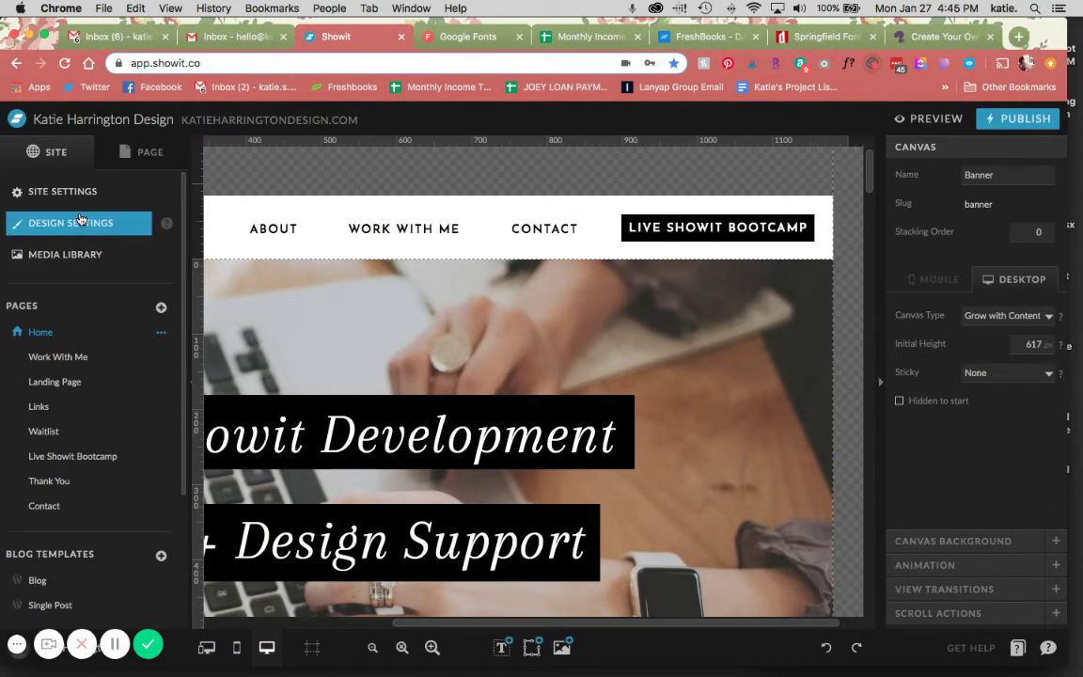
Add the springfield_demo-webfont library WOFF as a custom font named 'Springfield'
click(83, 221)
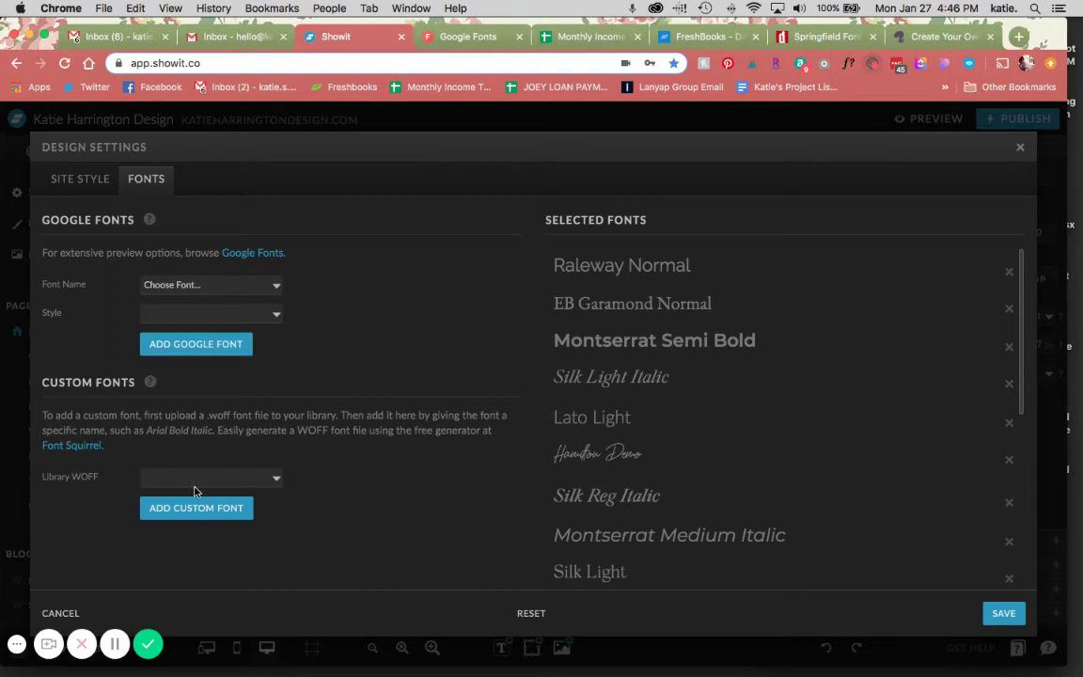
click(272, 478)
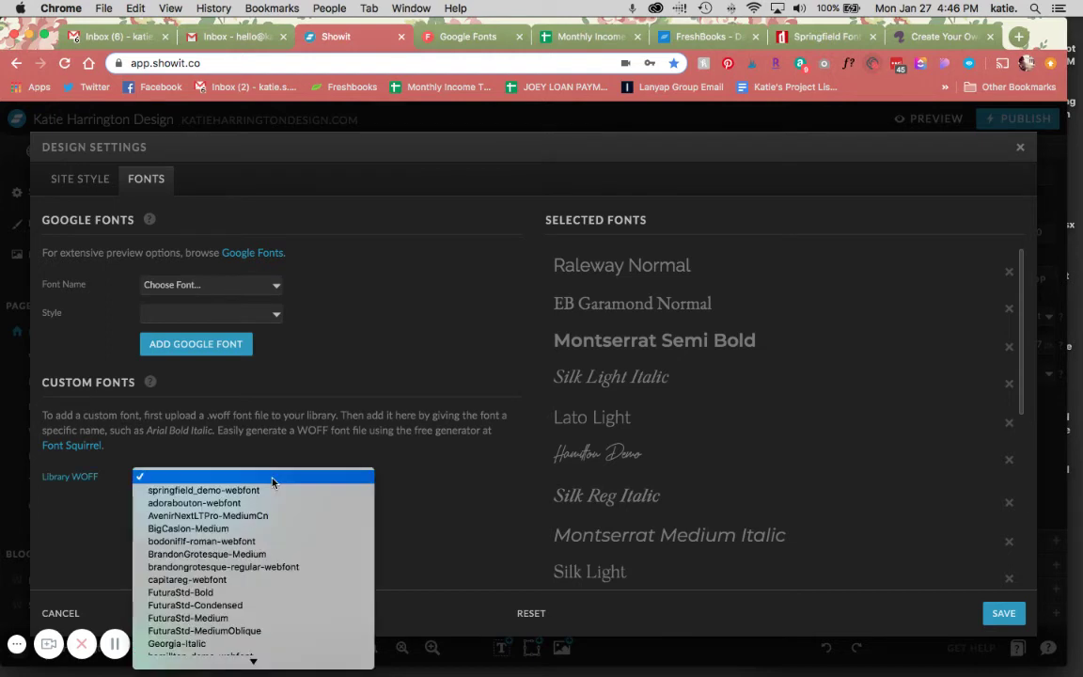
click(194, 491)
click(189, 505)
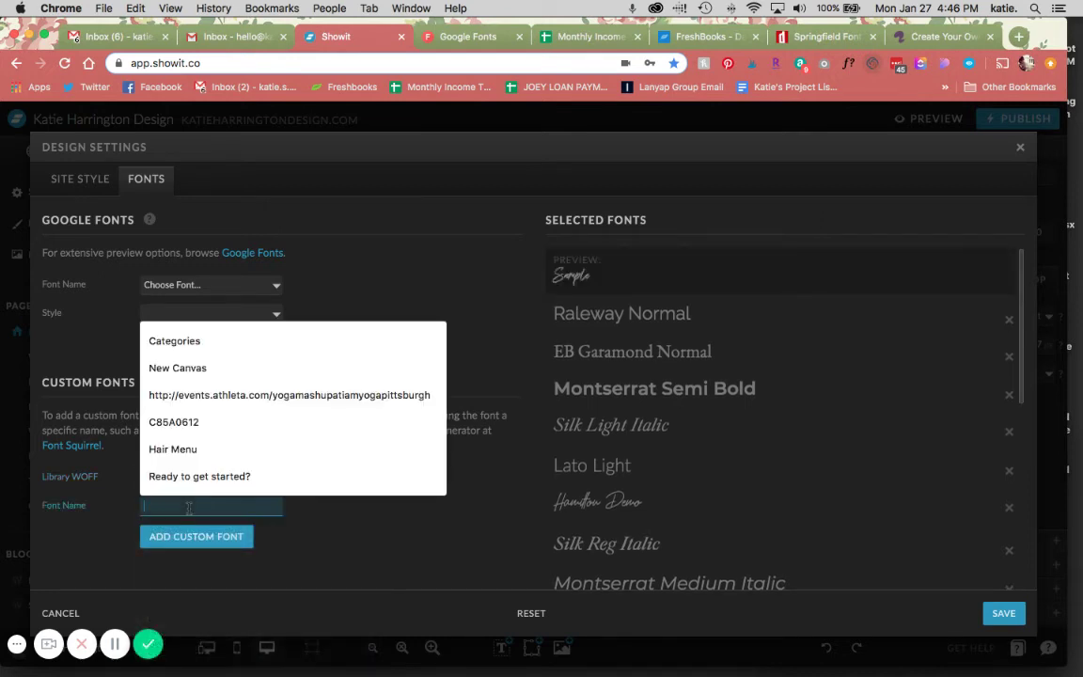
text(Sprin)
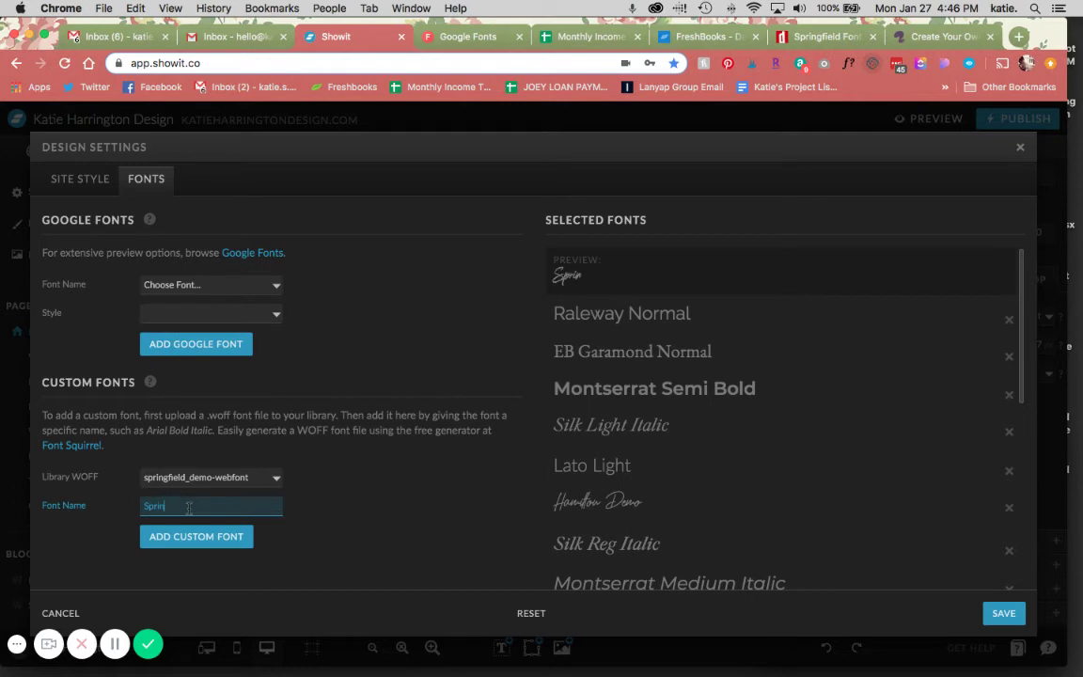
text(gfield)
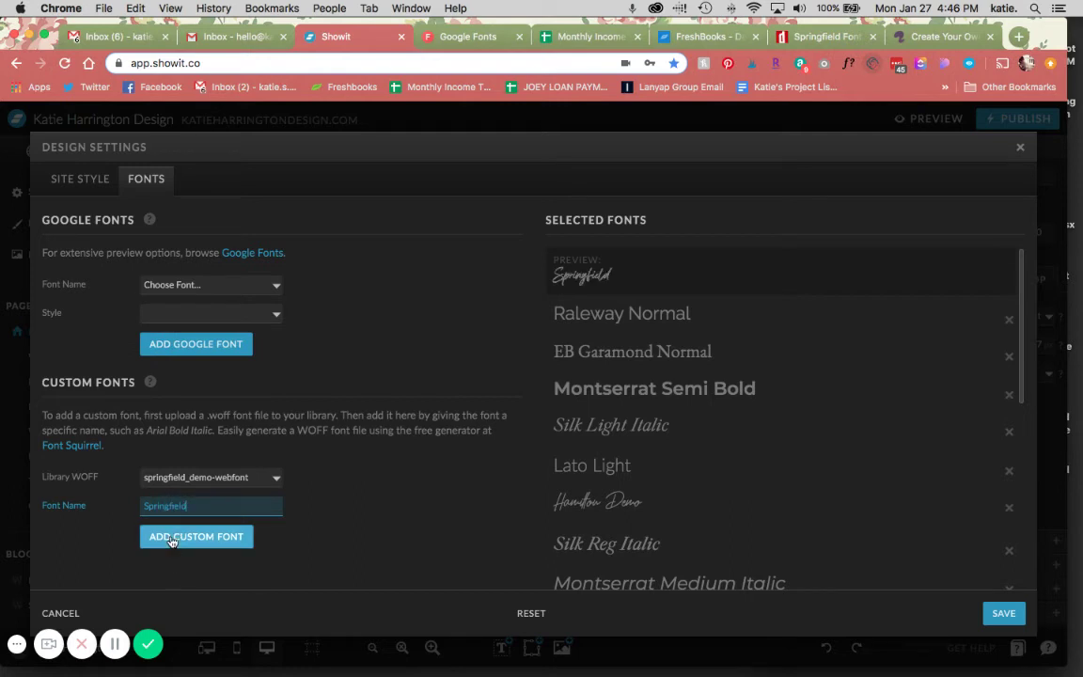
scroll(739, 410, down, 10)
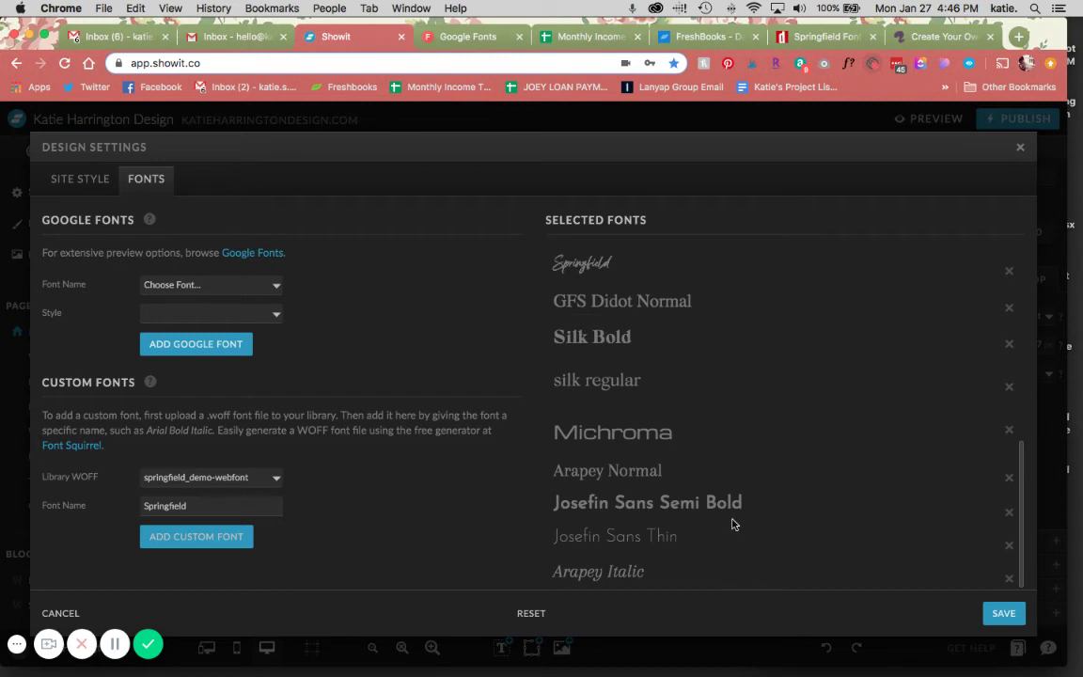
scroll(742, 339, up, 8)
scroll(742, 338, down, 8)
scroll(573, 254, up, 3)
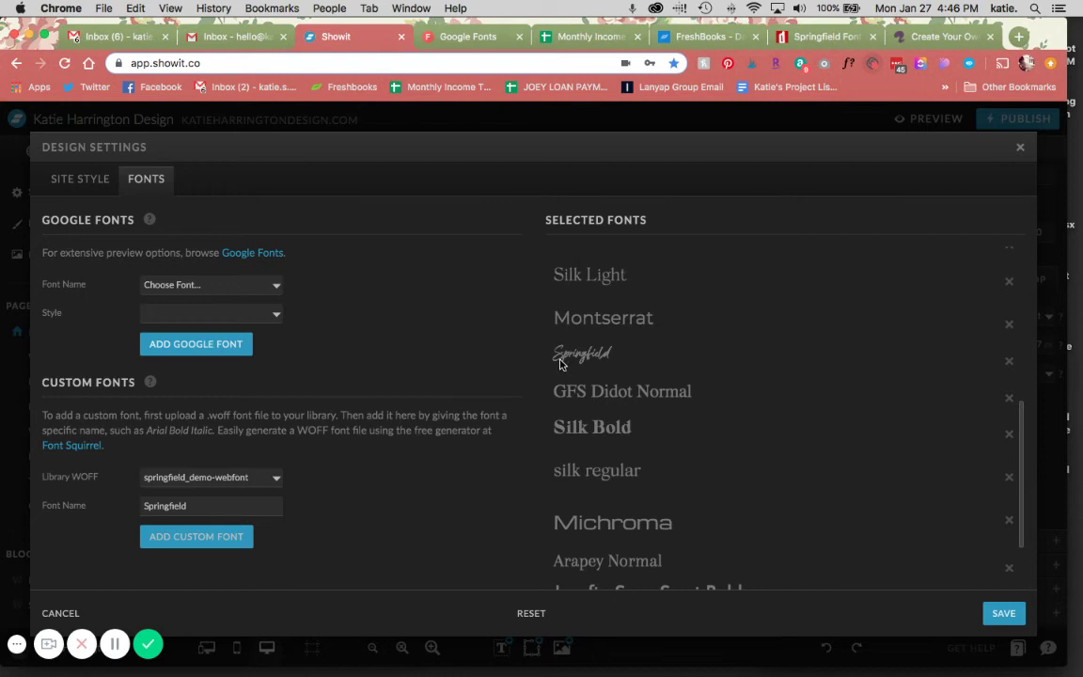
scroll(594, 366, up, 6)
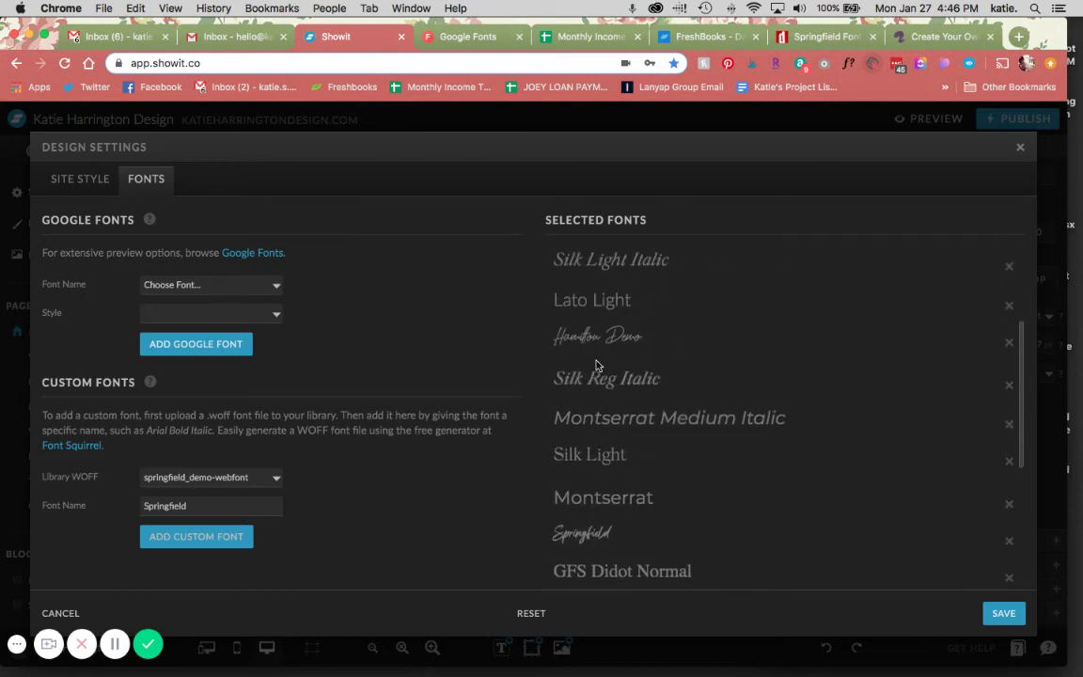
scroll(596, 366, down, 9)
scroll(596, 366, up, 5)
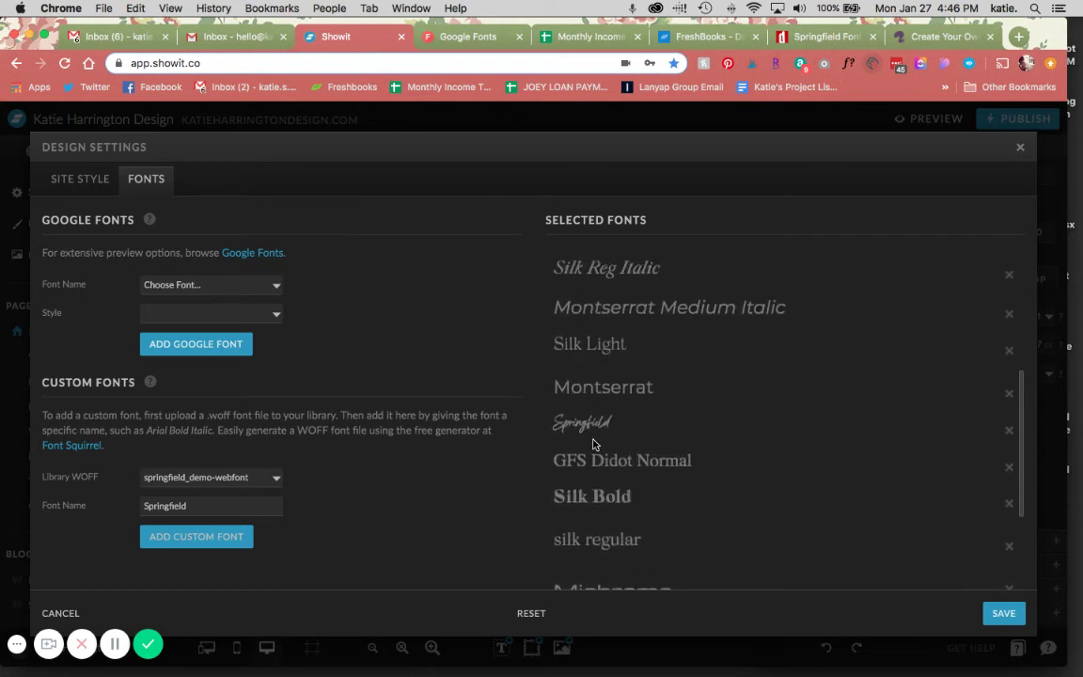
Save the font settings and switch the 'Wanna hear more?' heading's font to Springfield
click(998, 611)
scroll(580, 386, down, 15)
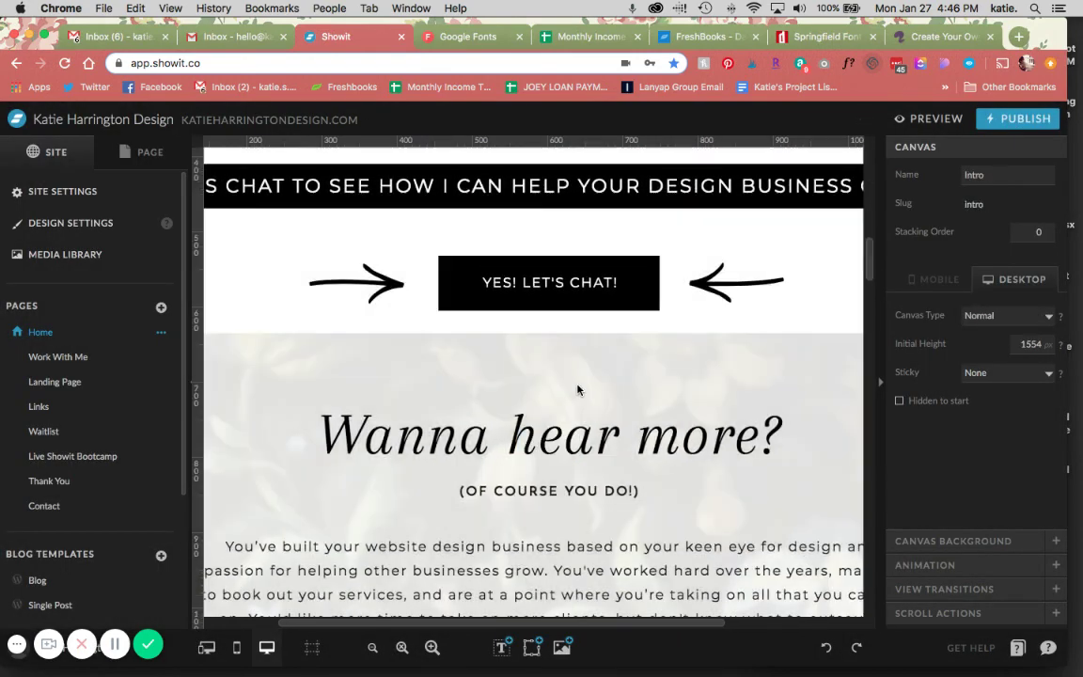
click(554, 433)
click(928, 147)
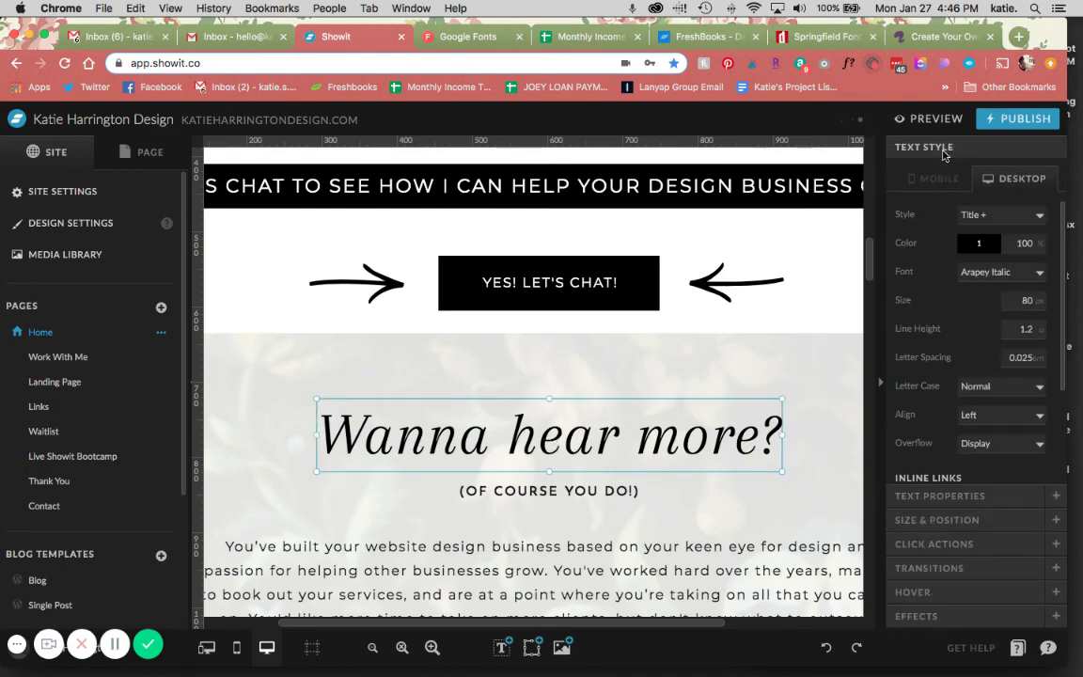
click(1008, 272)
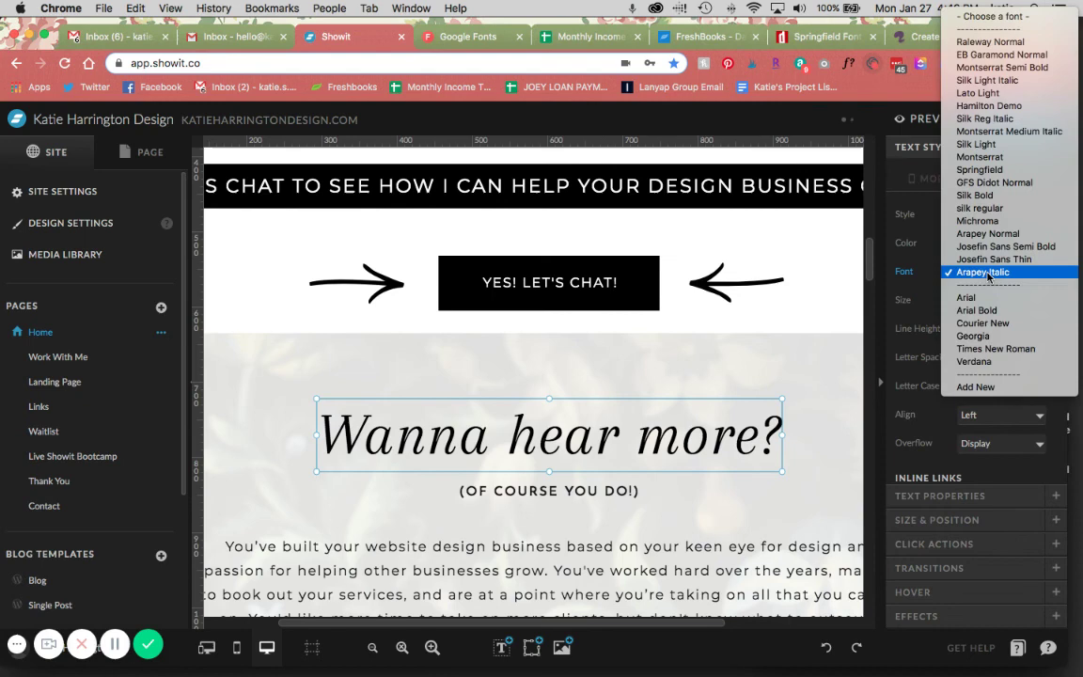
click(986, 170)
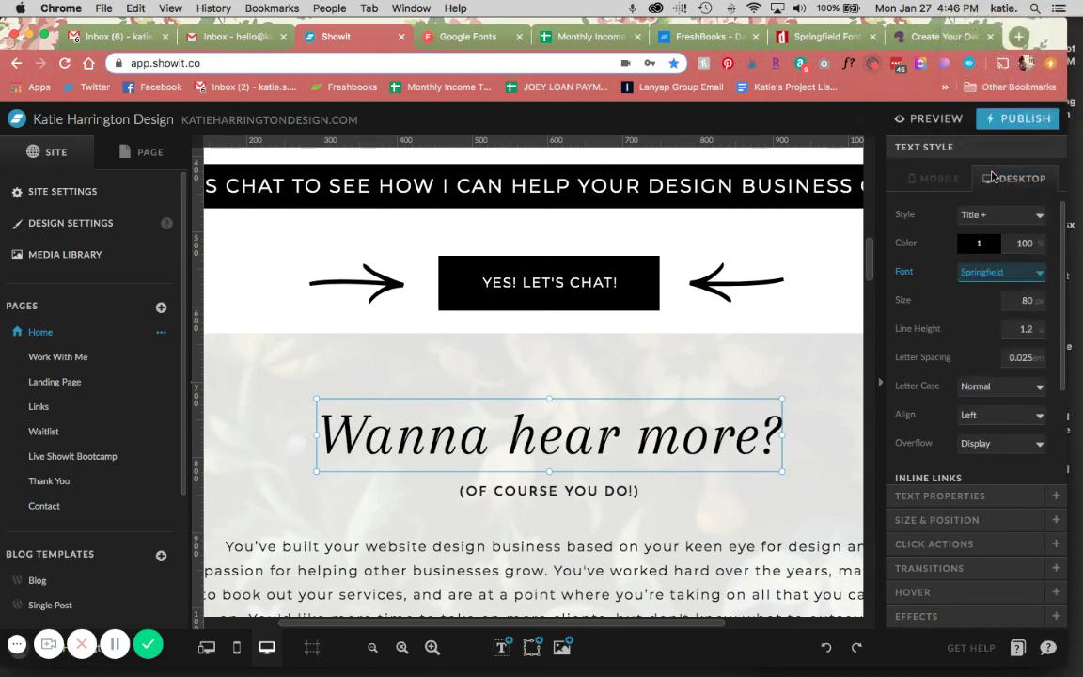